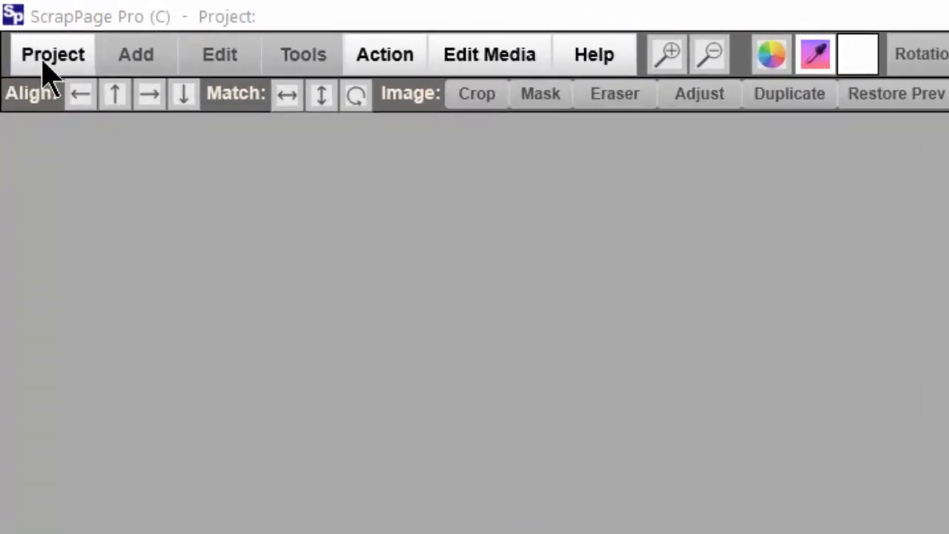
- Start a new 8 X 11 project background in landscape orientation
click(43, 68)
click(72, 172)
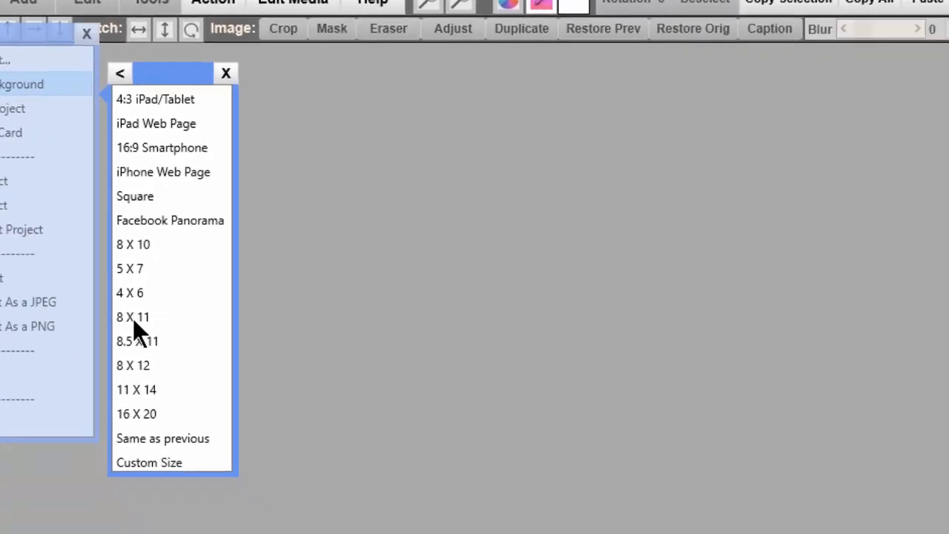
click(281, 473)
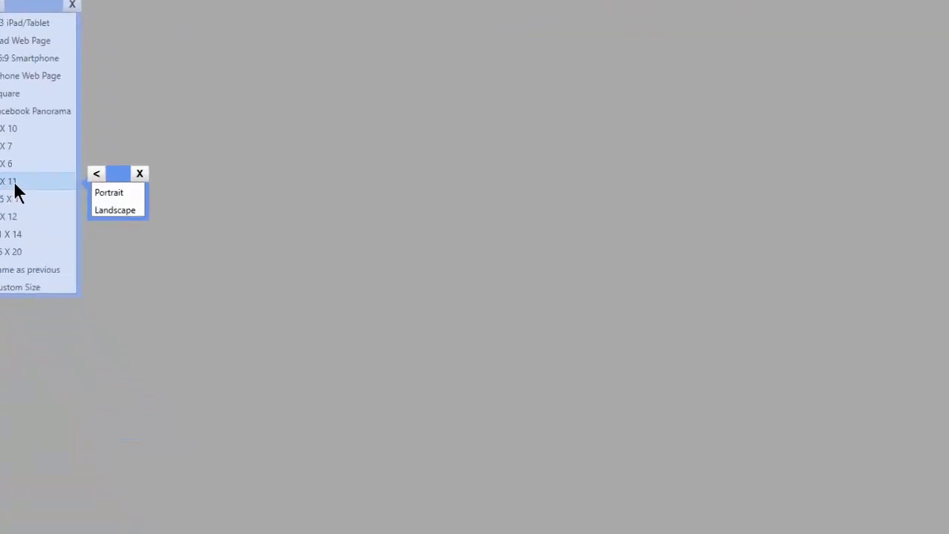
click(116, 209)
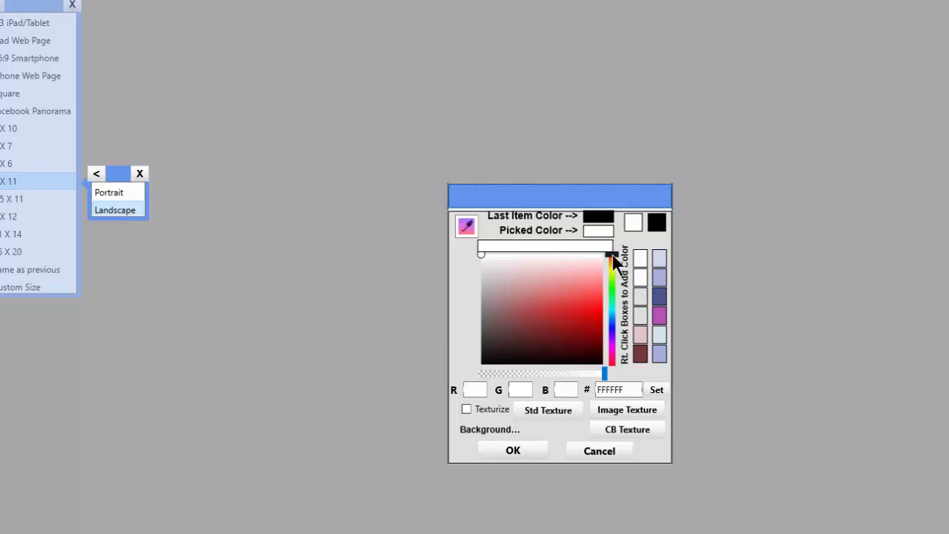
- Set the background colour to beige E4D6C2 and apply the standard texture SPTX-Grunge07.jpg
drag(612, 256, 612, 264)
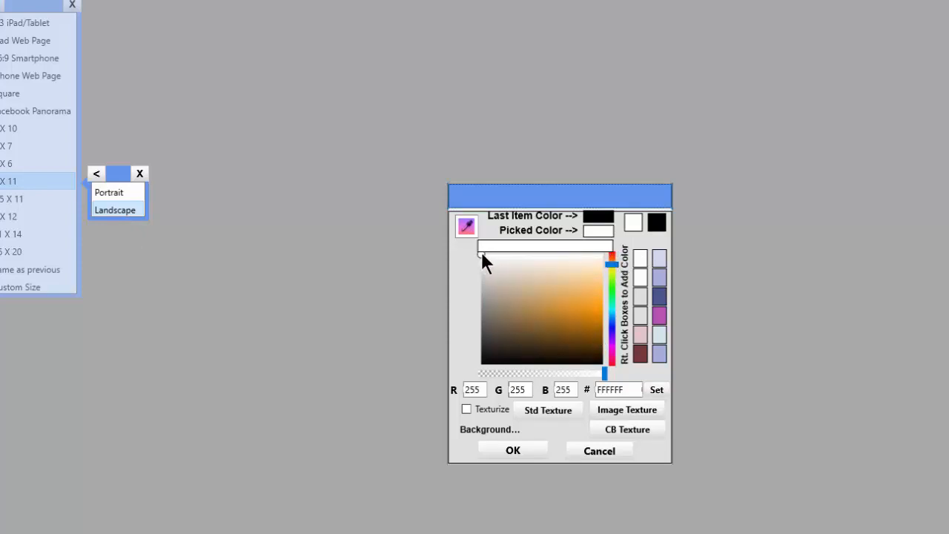
drag(482, 253, 528, 272)
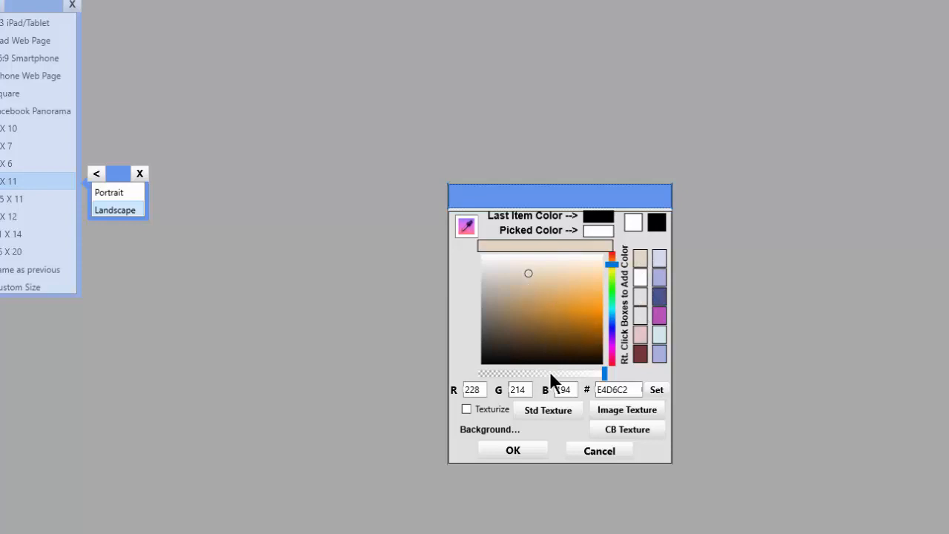
click(545, 413)
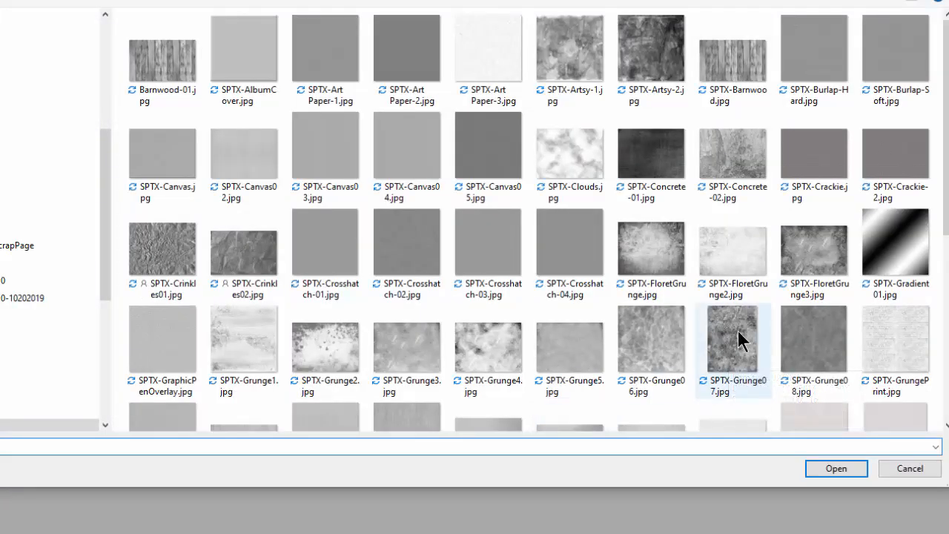
click(740, 340)
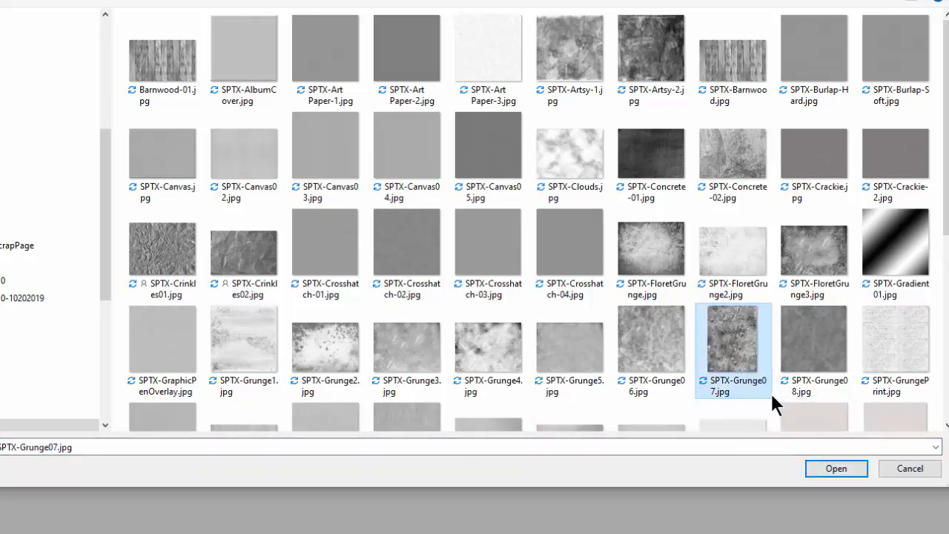
click(840, 467)
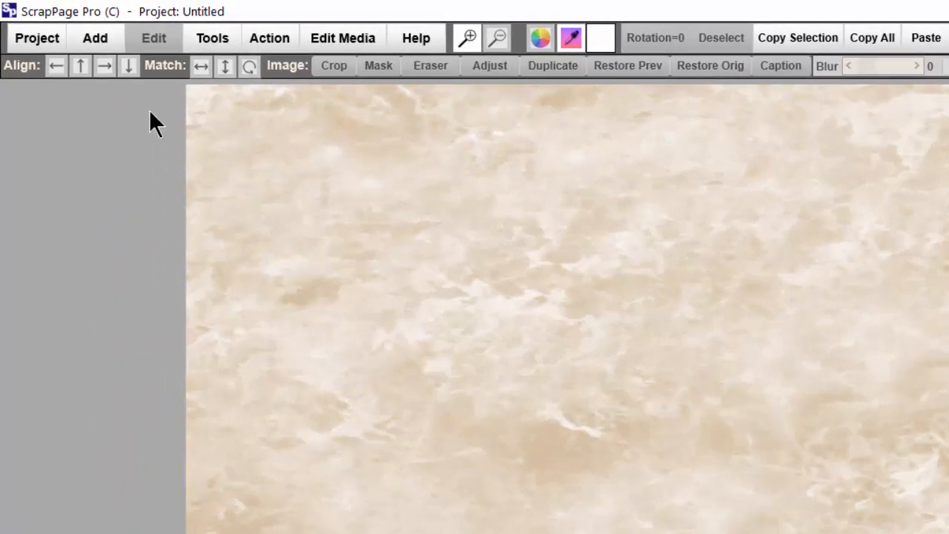
- Add a color panel, enlarge it to about 2105 by 2277 px and position it over the page's left part
click(92, 43)
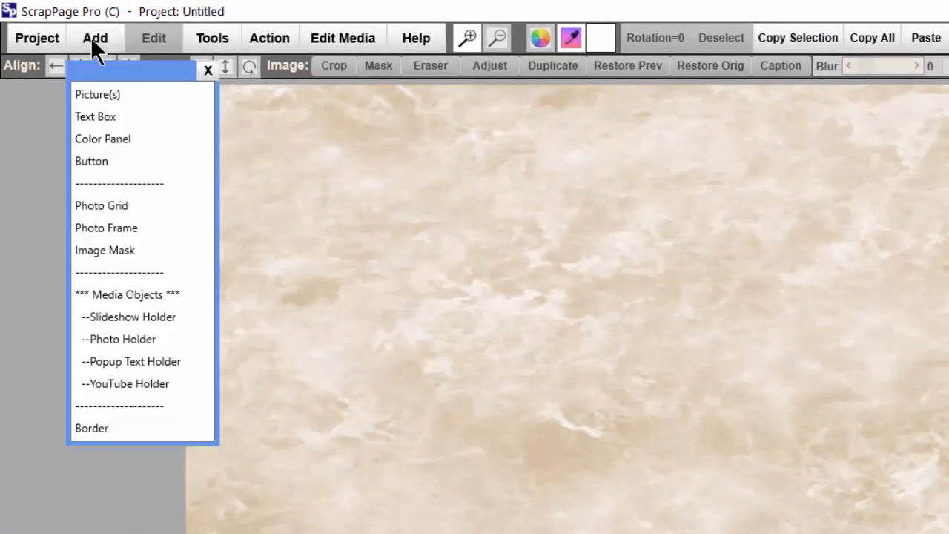
click(104, 143)
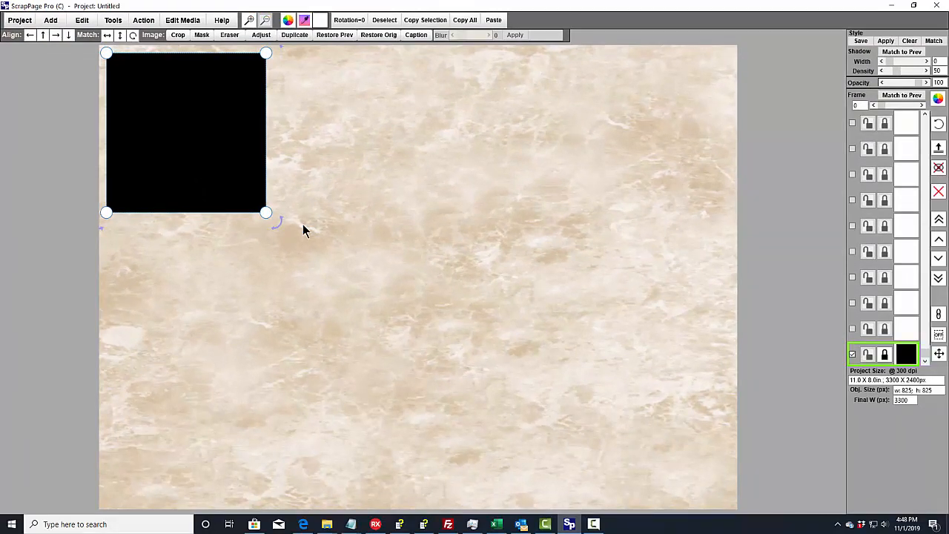
drag(265, 213, 514, 496)
drag(478, 406, 487, 407)
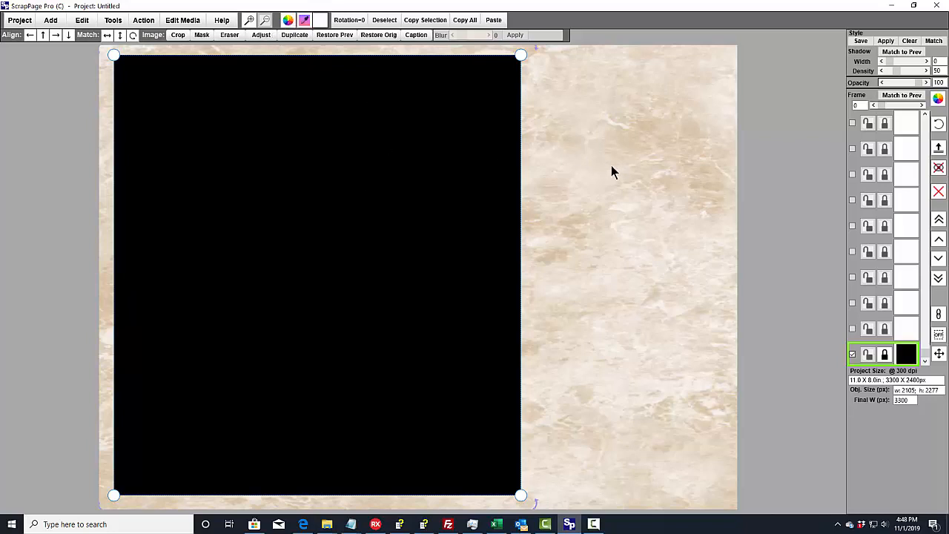
click(611, 111)
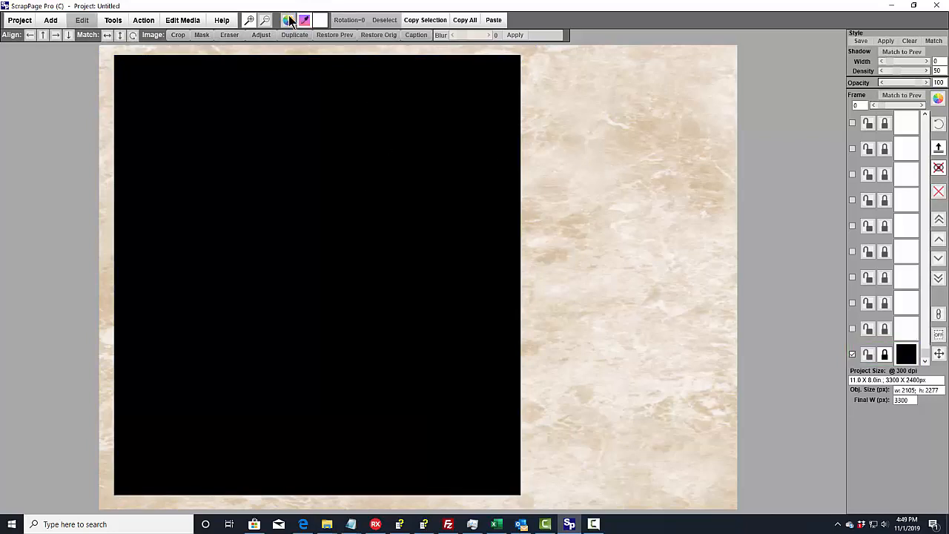
click(391, 241)
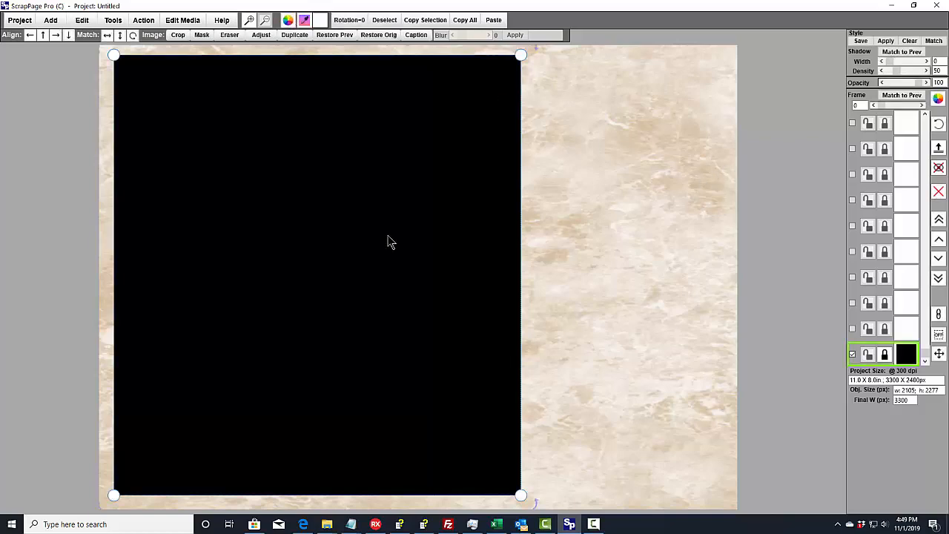
click(598, 230)
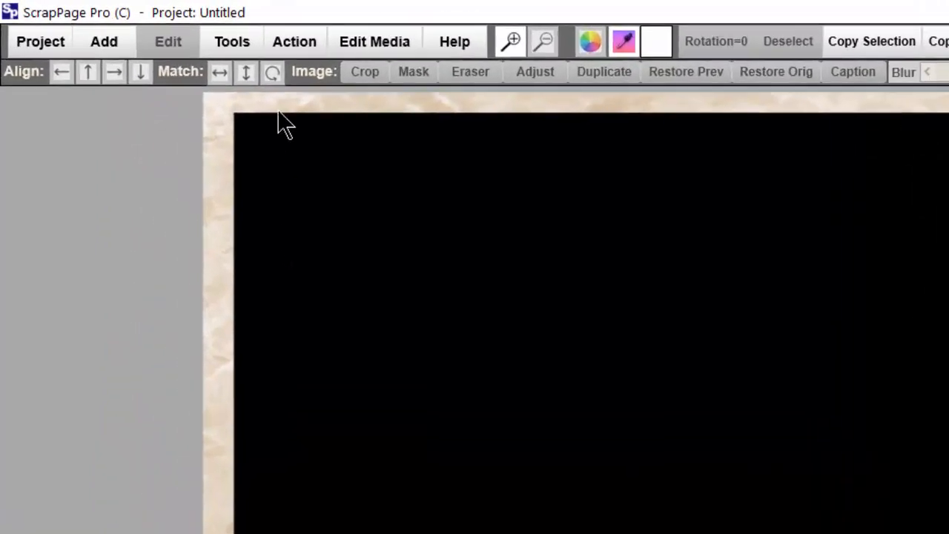
click(235, 44)
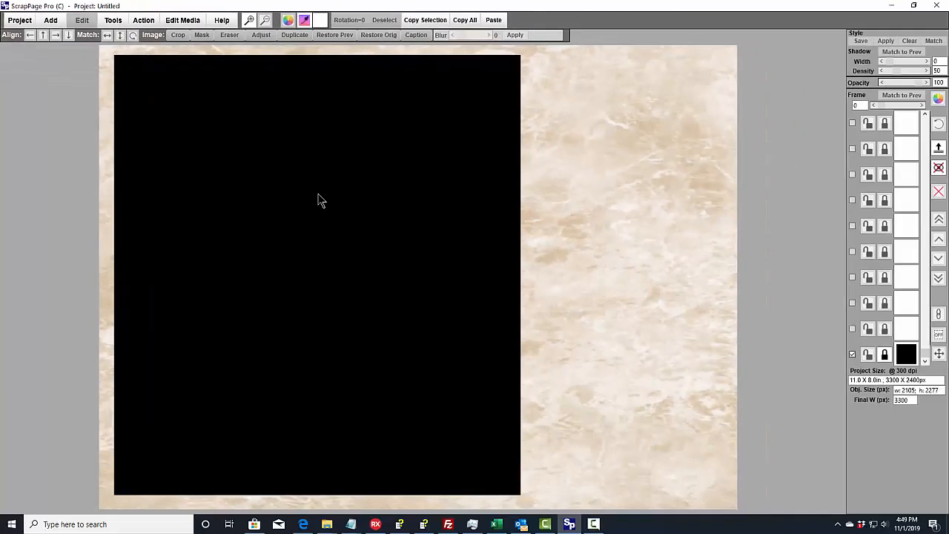
click(687, 434)
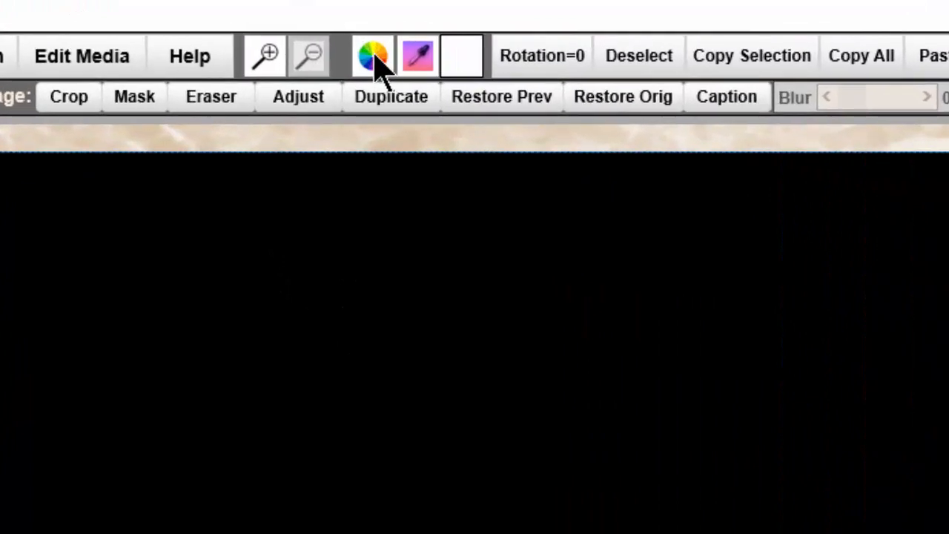
- Change the panel's colour to a darker tan, BD9D6E, and store it in the second colour swatch
click(372, 58)
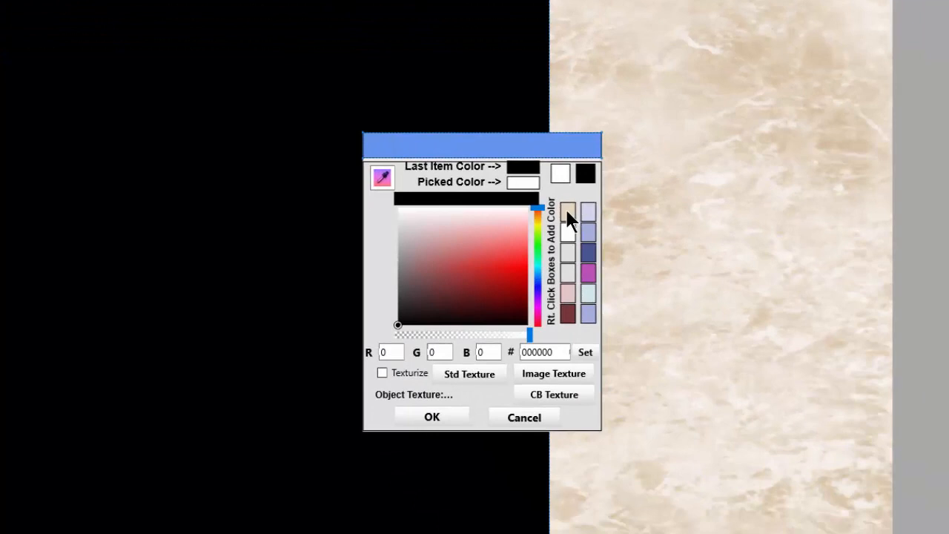
click(567, 213)
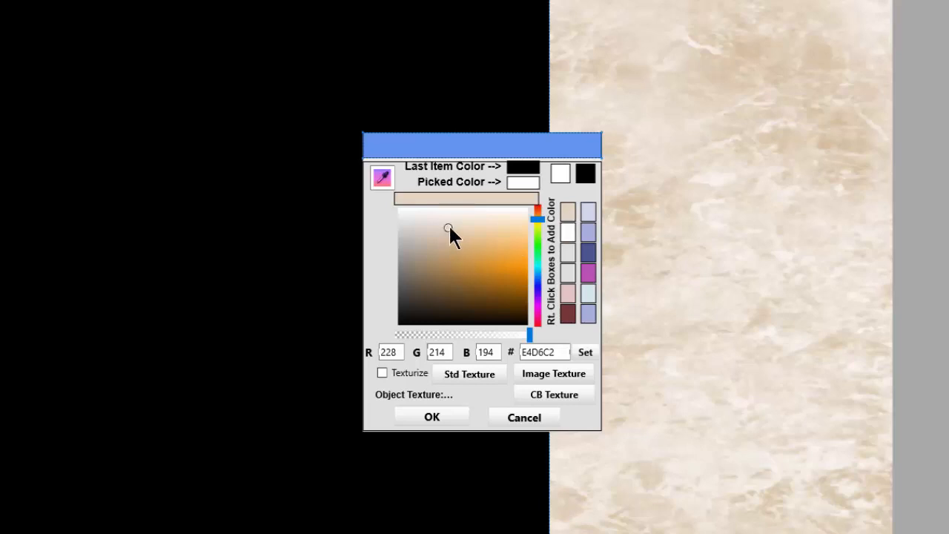
drag(448, 226, 447, 255)
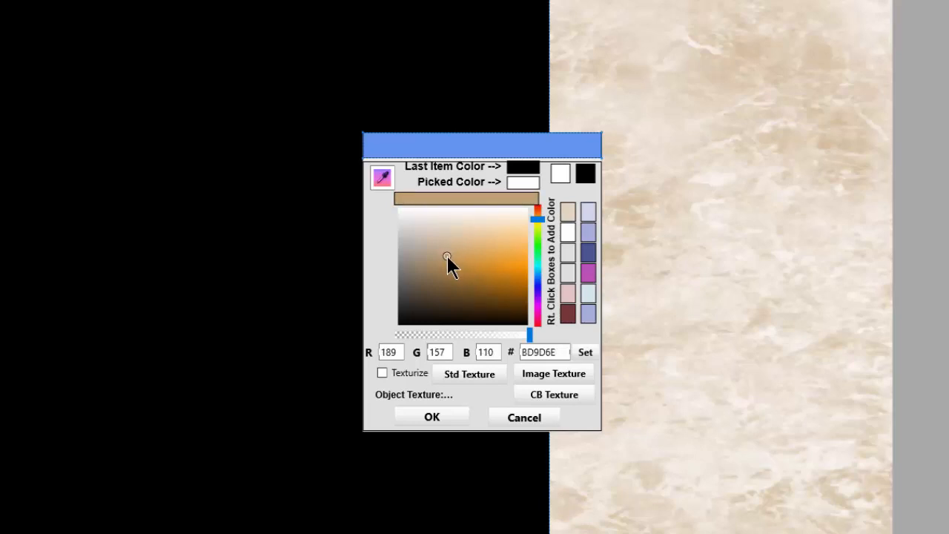
right_click(566, 231)
- Apply the standard texture SPTX-Pastel_Ridged.jpg to the color panel
click(469, 373)
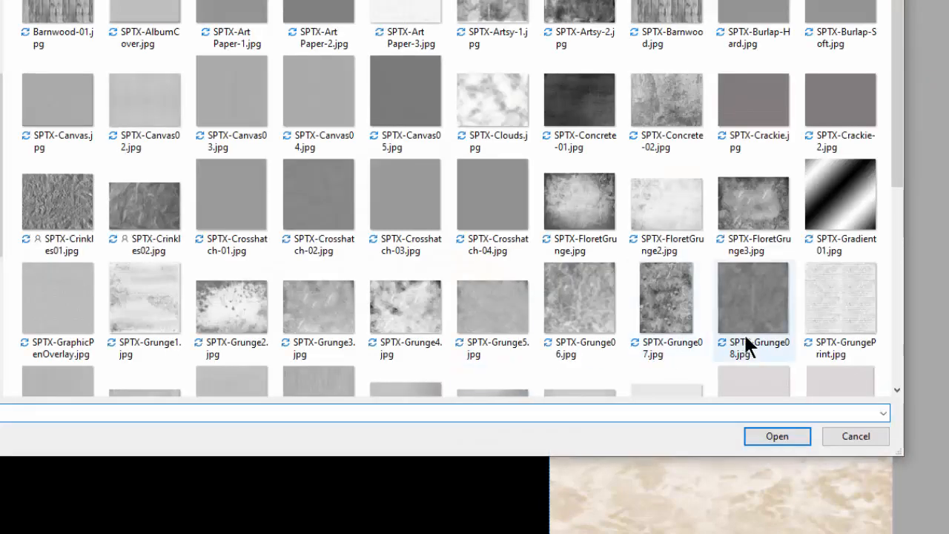
drag(896, 138, 889, 283)
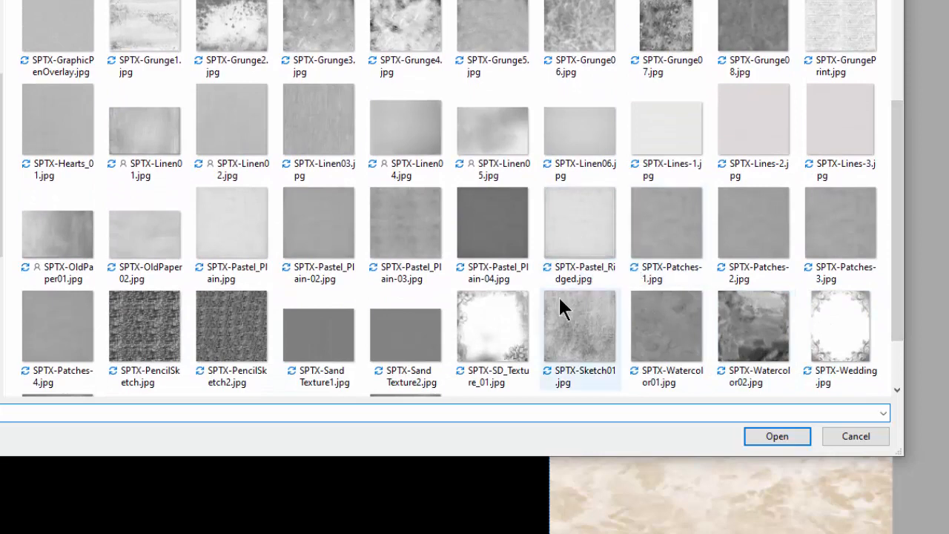
click(571, 235)
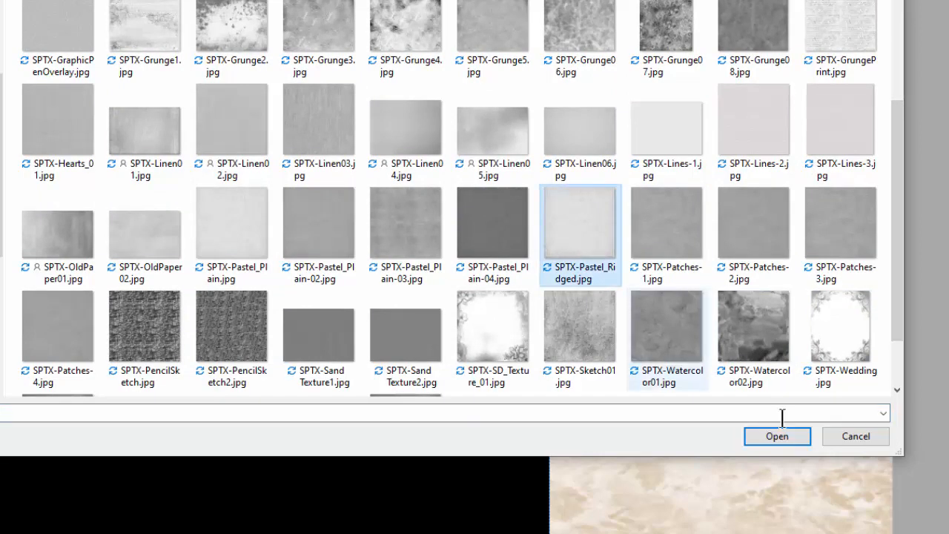
click(779, 438)
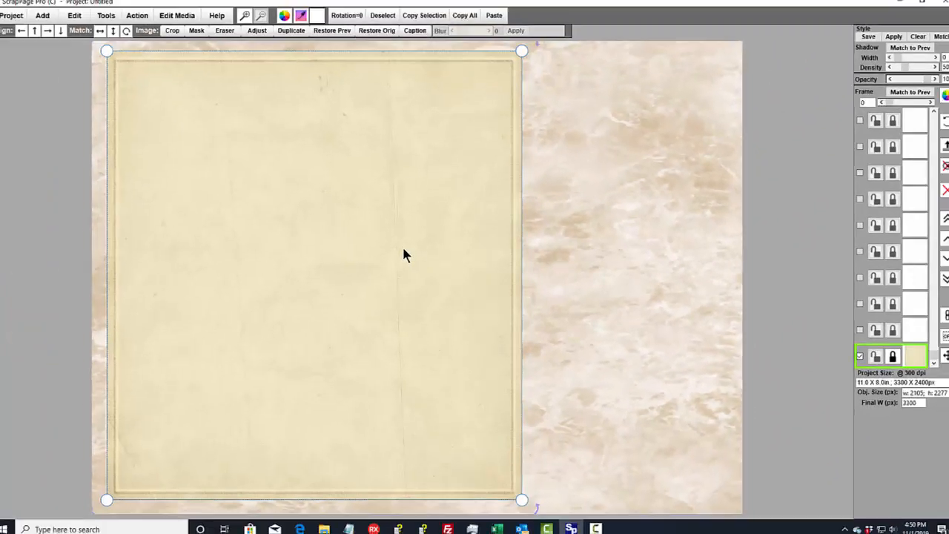
- Lighten the textured panel's colour to CDB491 and center the panel vertically on the page
drag(410, 253, 409, 260)
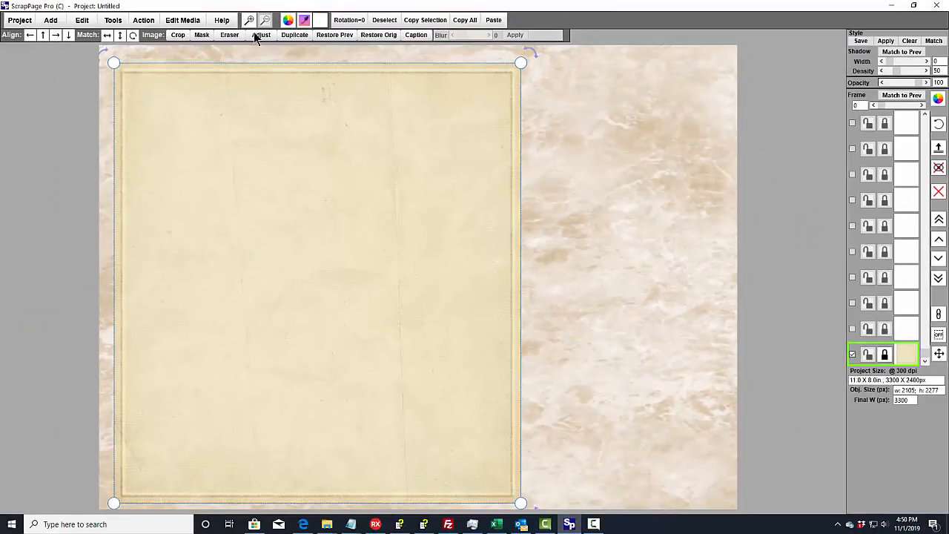
click(289, 21)
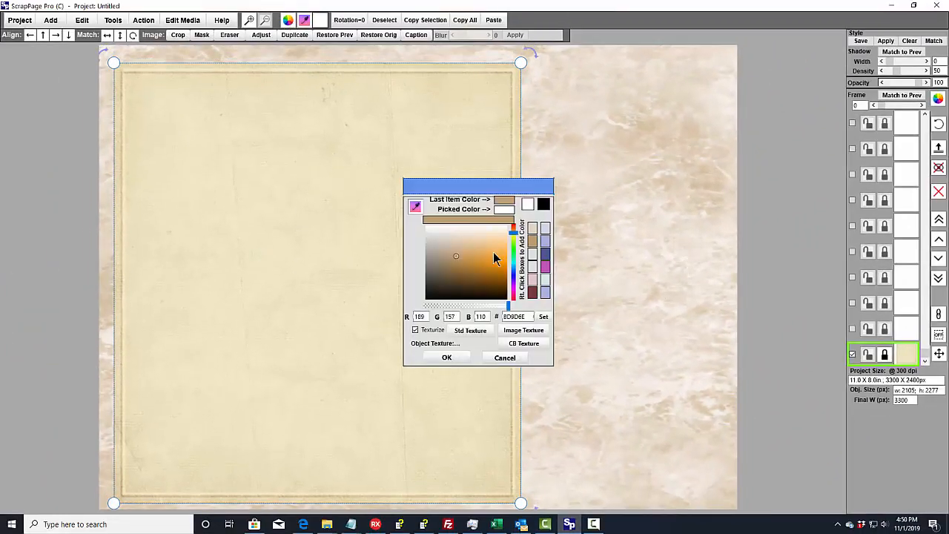
drag(457, 255, 456, 249)
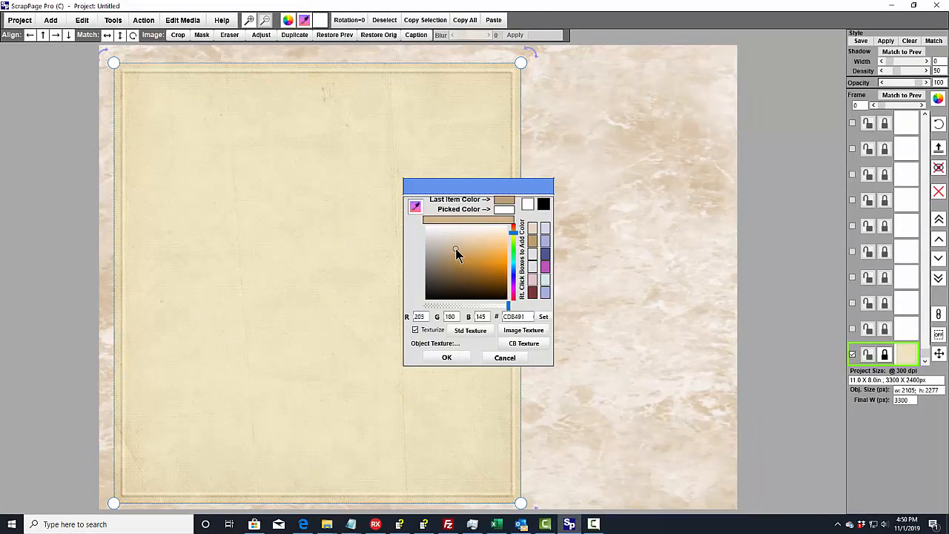
click(460, 359)
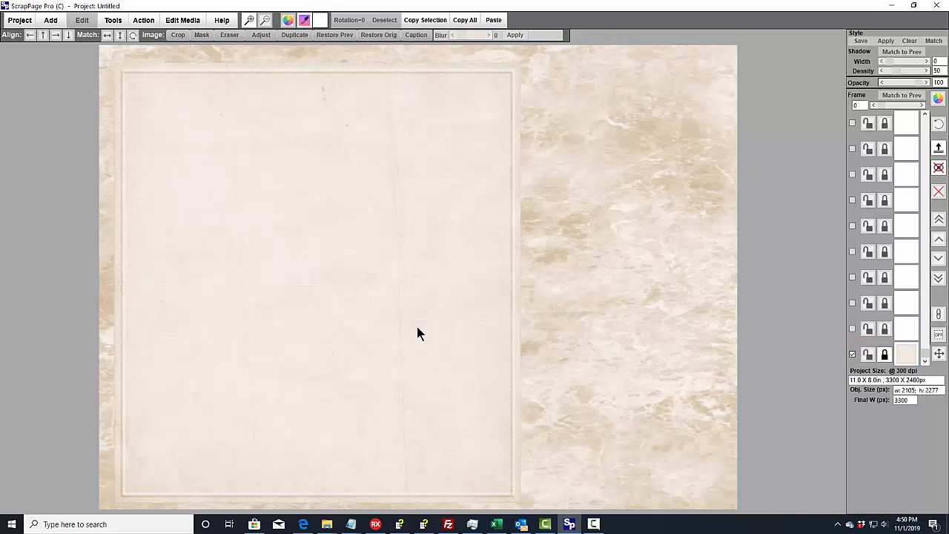
drag(418, 330, 418, 313)
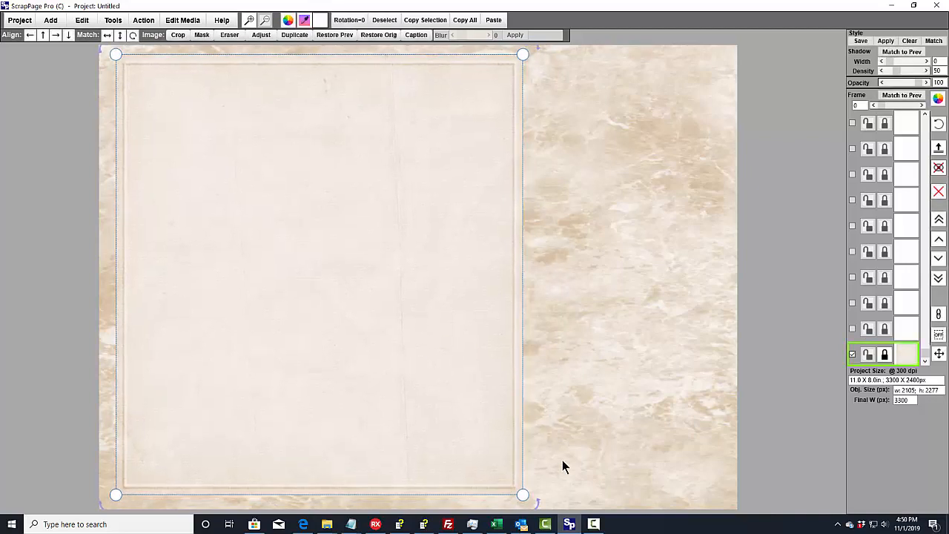
- Give the large panel a shadow with width 5 and density 110
click(626, 200)
click(443, 247)
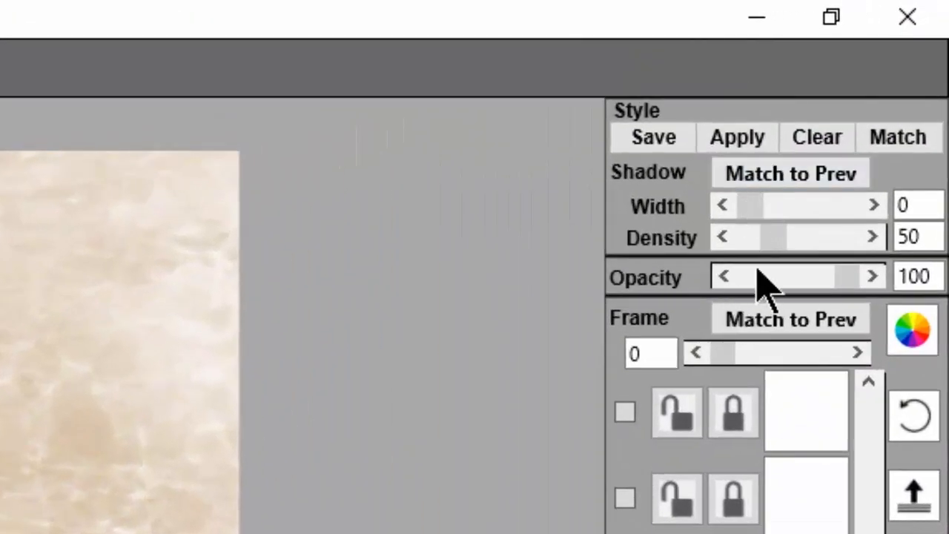
drag(749, 209, 808, 238)
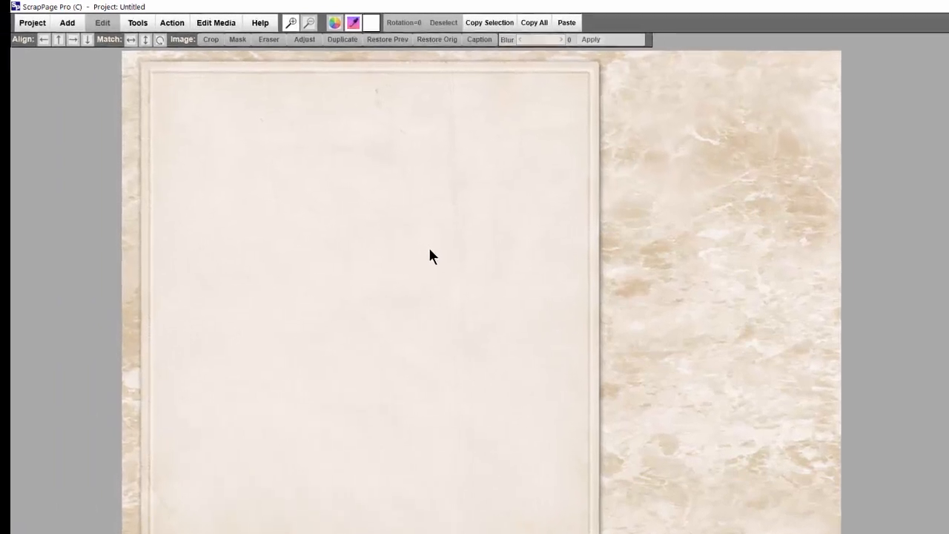
- Duplicate the large textured panel
click(368, 230)
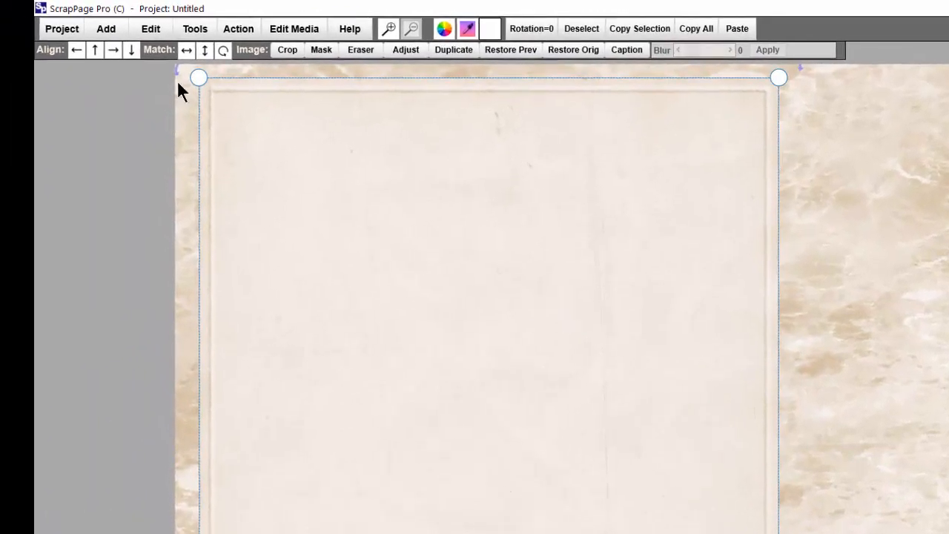
click(152, 28)
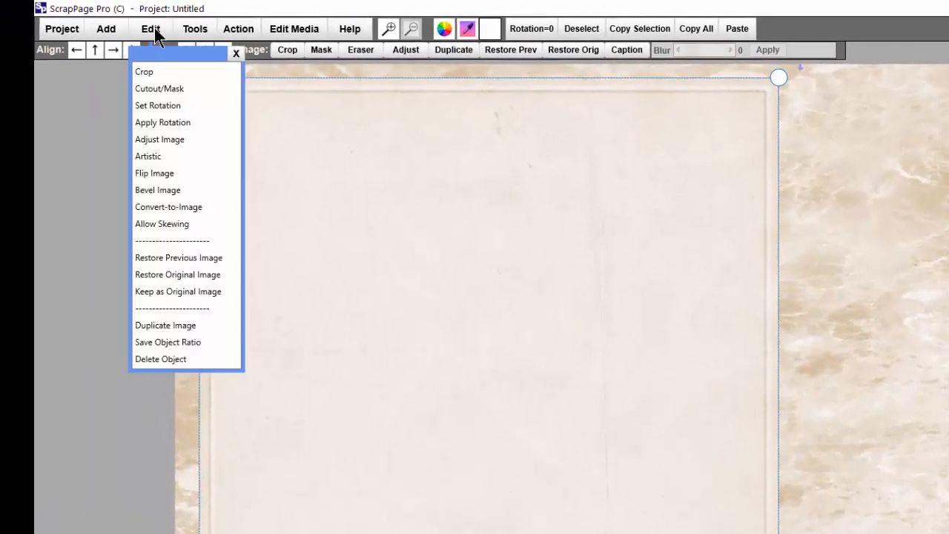
click(157, 326)
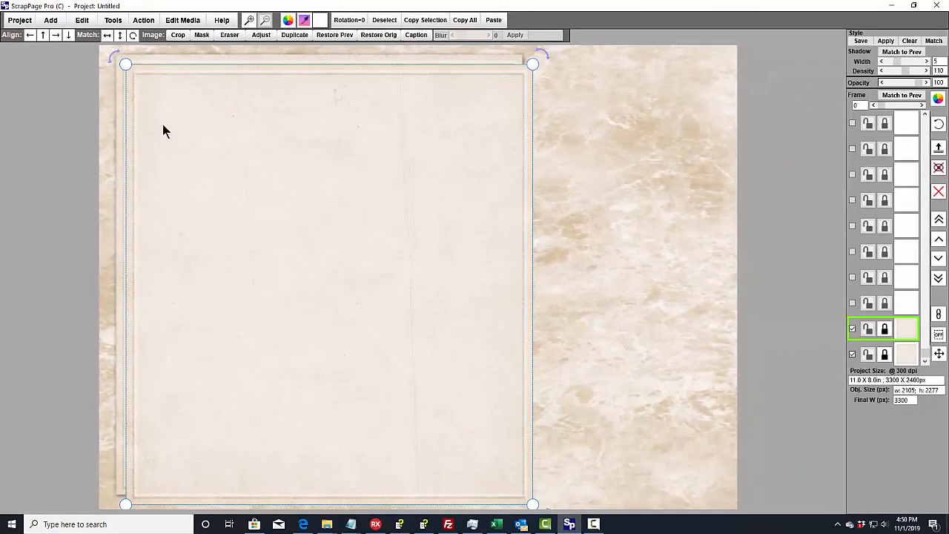
- Shrink the duplicate panel to about 502 by 1984 px and place it just right of the large panel
drag(268, 179, 296, 176)
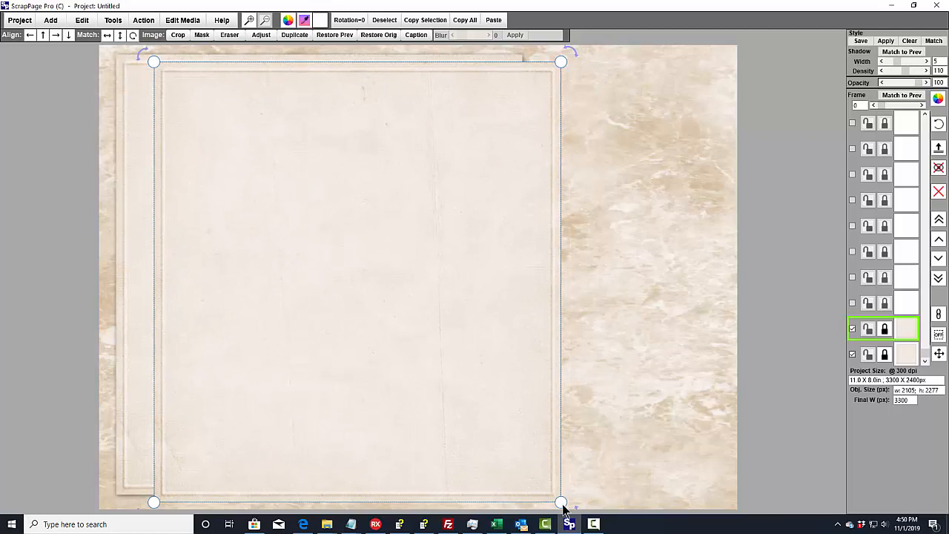
drag(560, 502, 252, 446)
drag(205, 306, 591, 294)
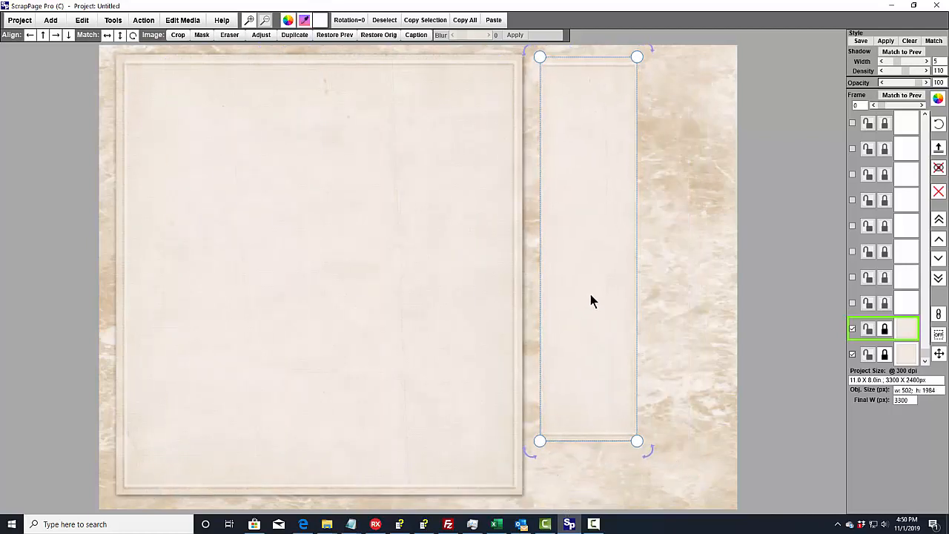
- Enlarge the narrow duplicate panel to about 934 by 2230 px to fill the space beside the large panel
drag(635, 442, 720, 490)
drag(651, 402, 649, 403)
click(523, 223)
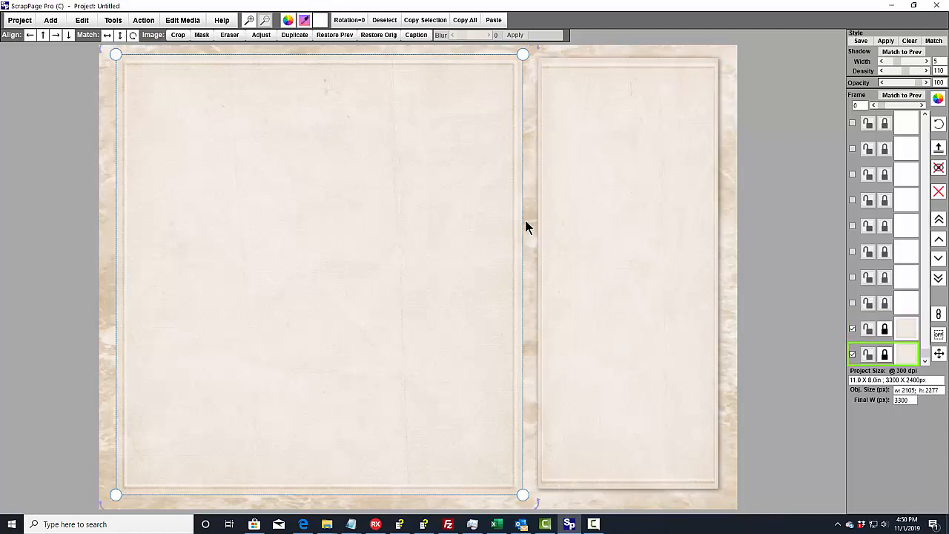
click(575, 224)
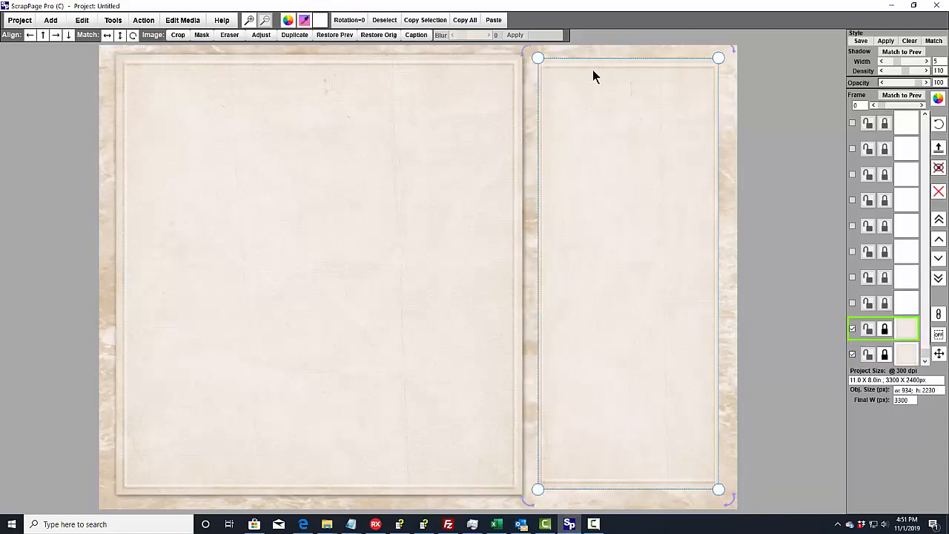
- Shrink the large panel to about 2074 by 2231 px, pulling in its upper right corner
click(475, 66)
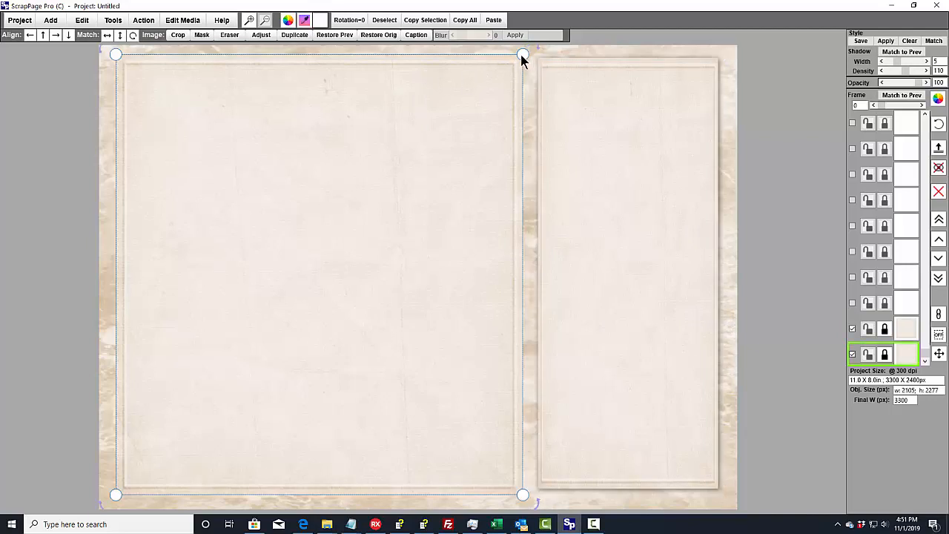
drag(519, 58, 517, 64)
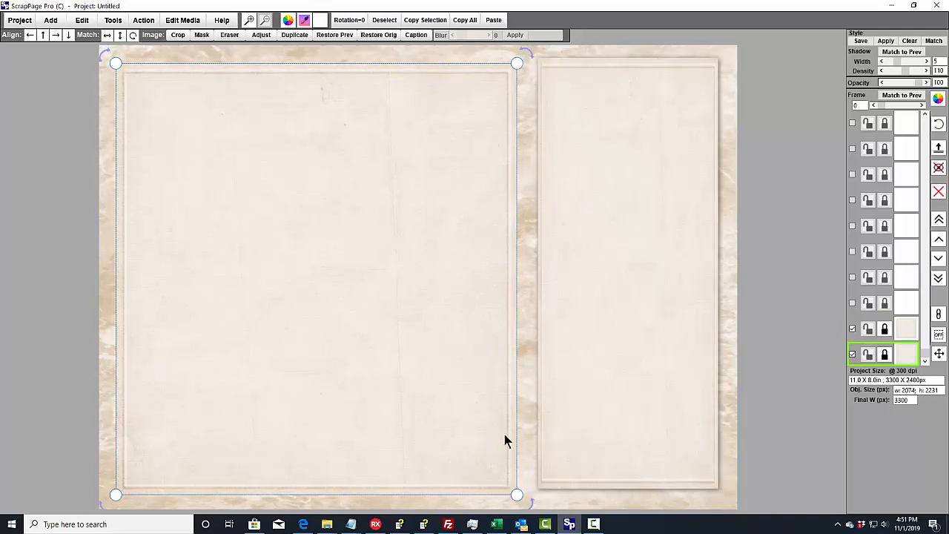
click(528, 431)
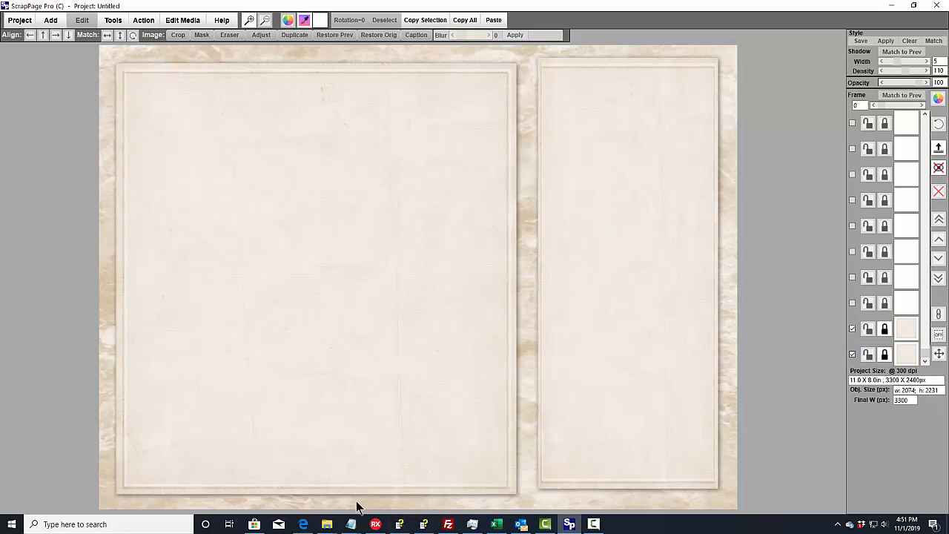
- Move the narrow panel closer to the large one, widen it to about 960 px, and match its height and vertical alignment to the large panel
drag(634, 286, 627, 285)
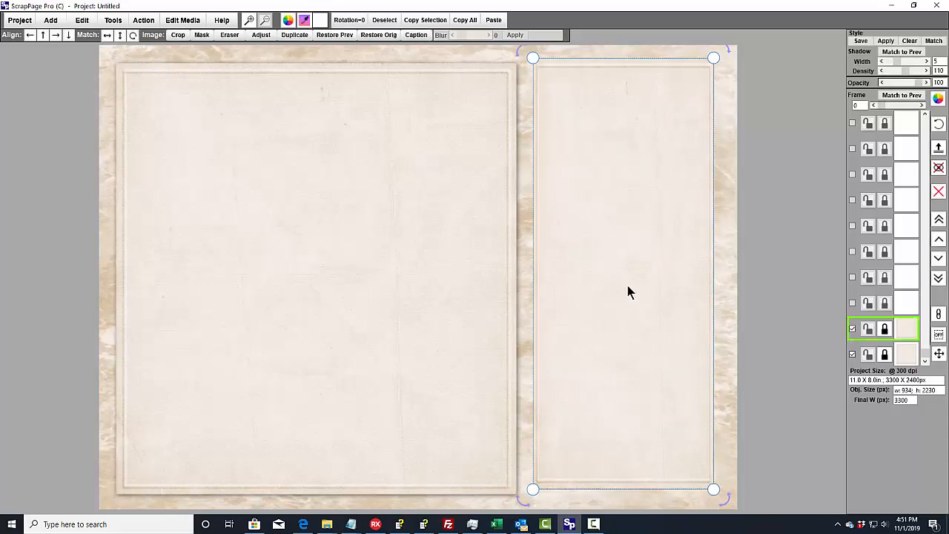
drag(716, 488, 719, 485)
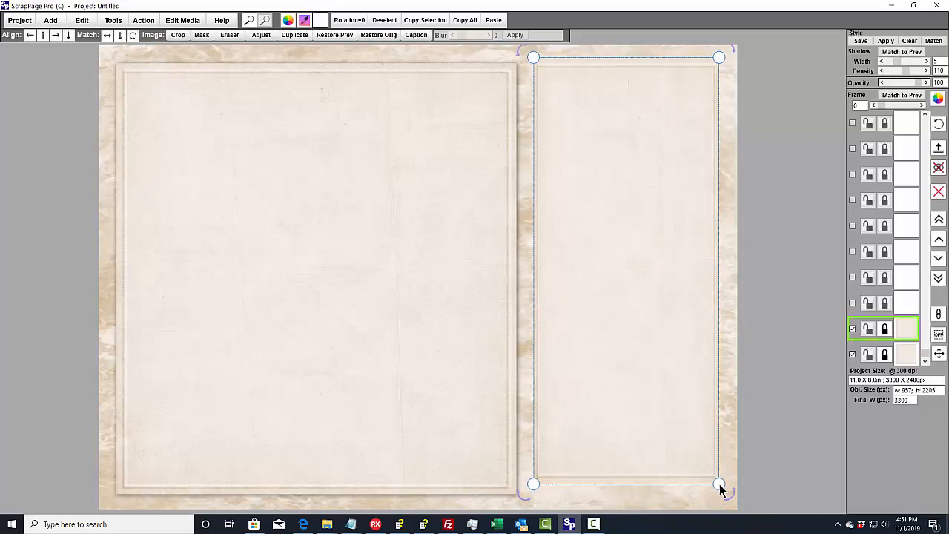
click(752, 469)
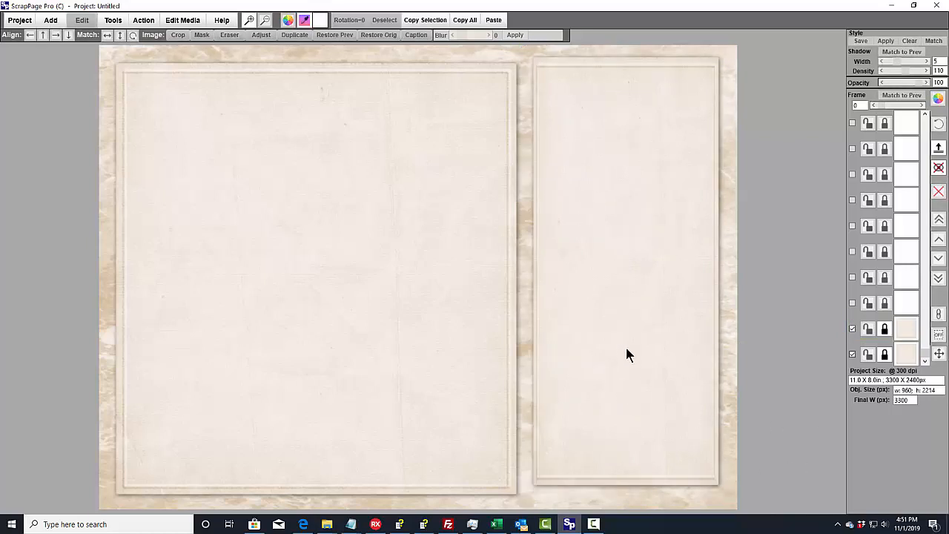
click(343, 247)
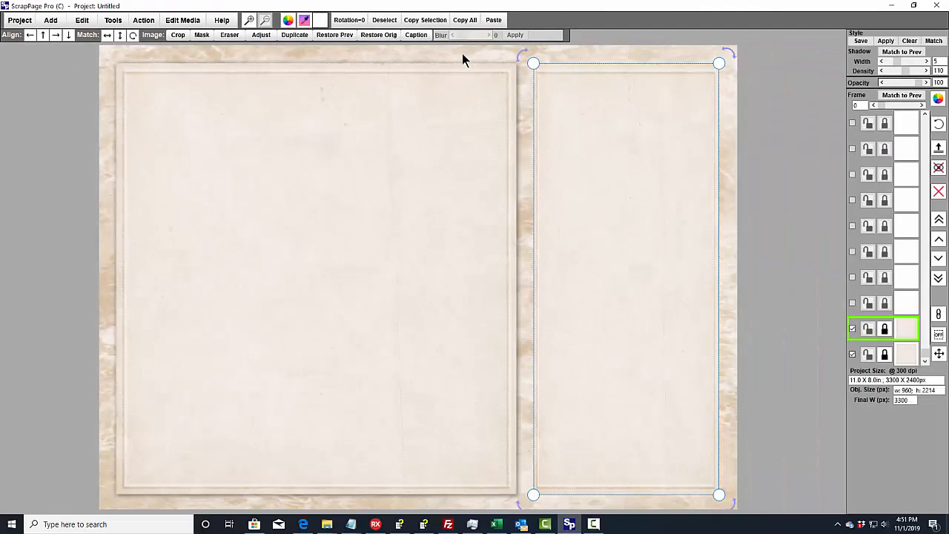
click(463, 54)
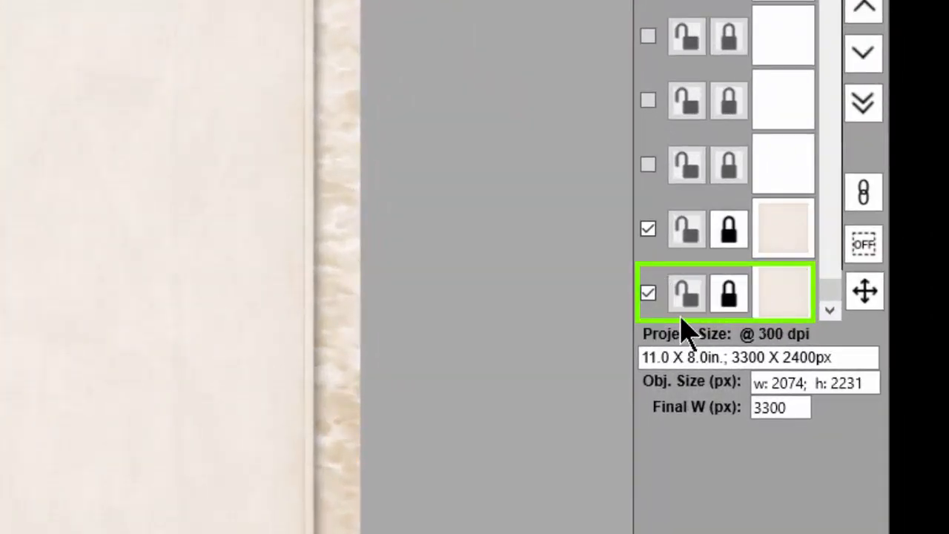
- Lock both the large and the narrow panel layers
click(733, 298)
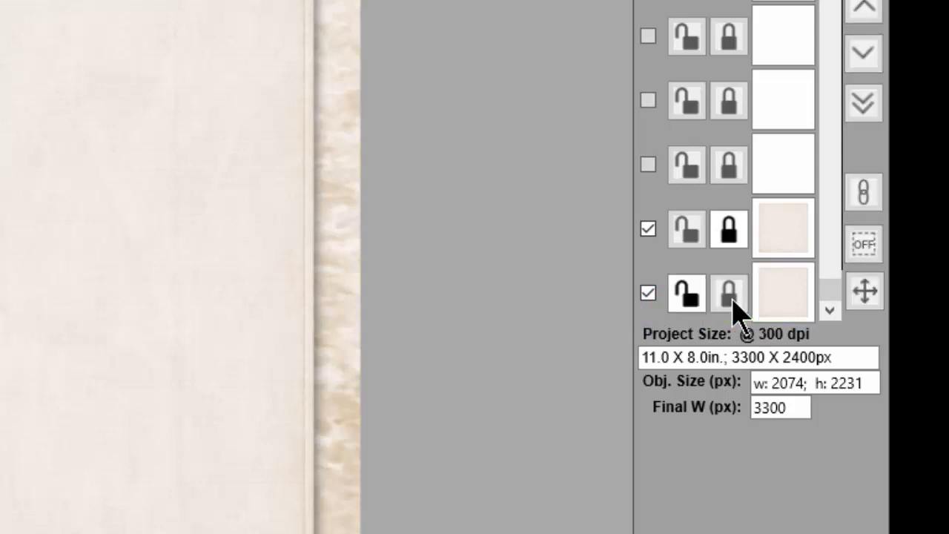
click(171, 328)
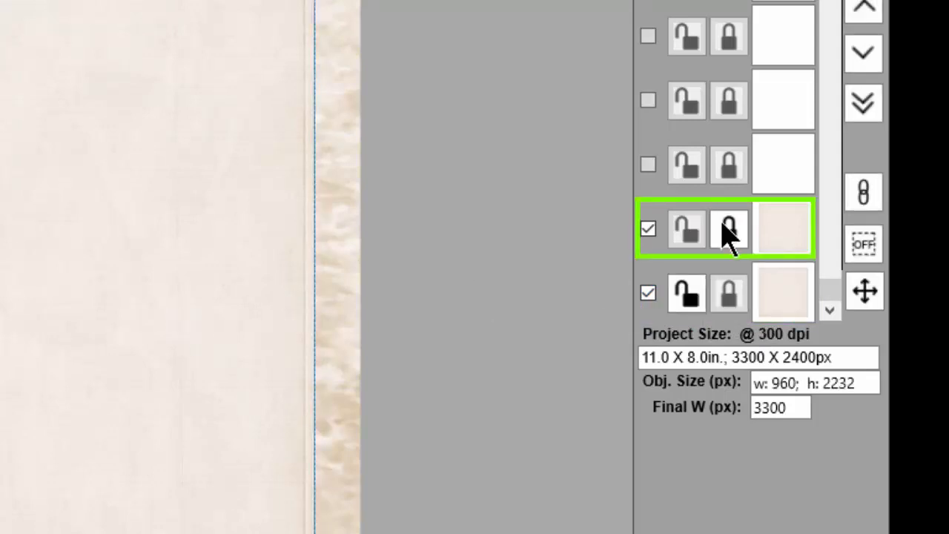
click(728, 230)
click(729, 231)
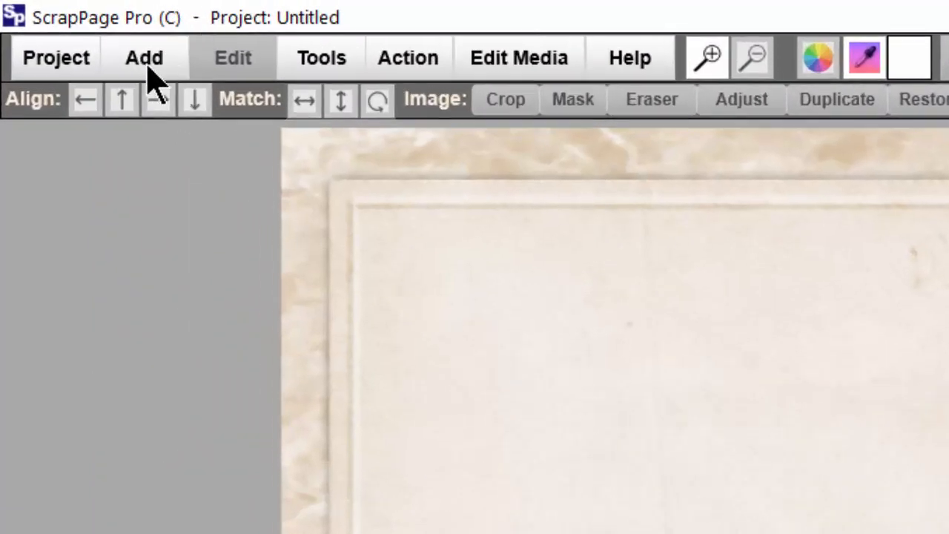
- Add the pictures FloralCluster.png, WhiteFlowers.png and WhiteRoses.png from the DesignElements folder inside Support Files
click(159, 70)
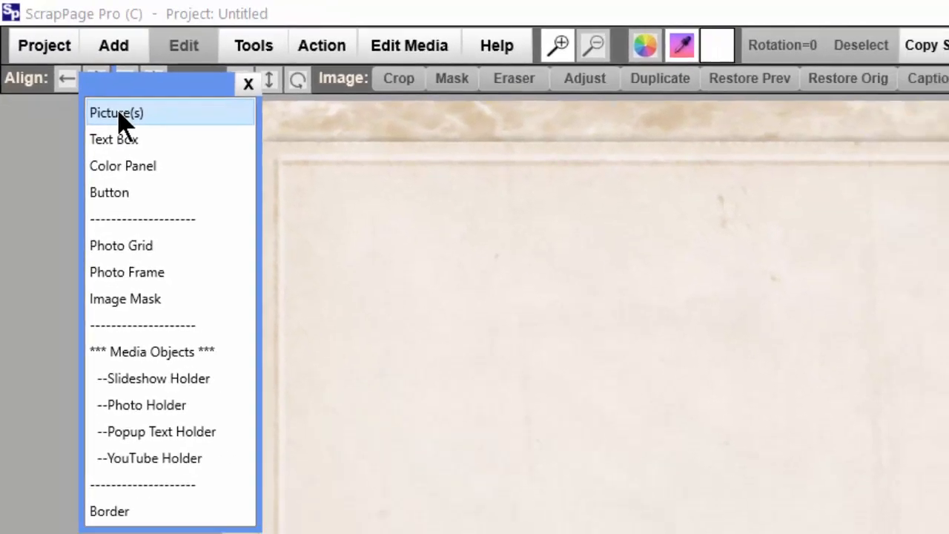
click(149, 144)
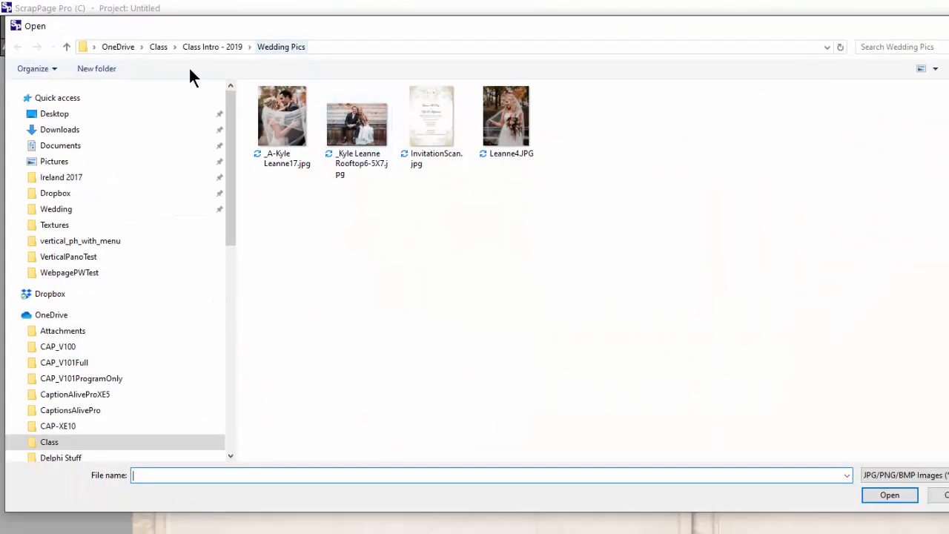
click(204, 46)
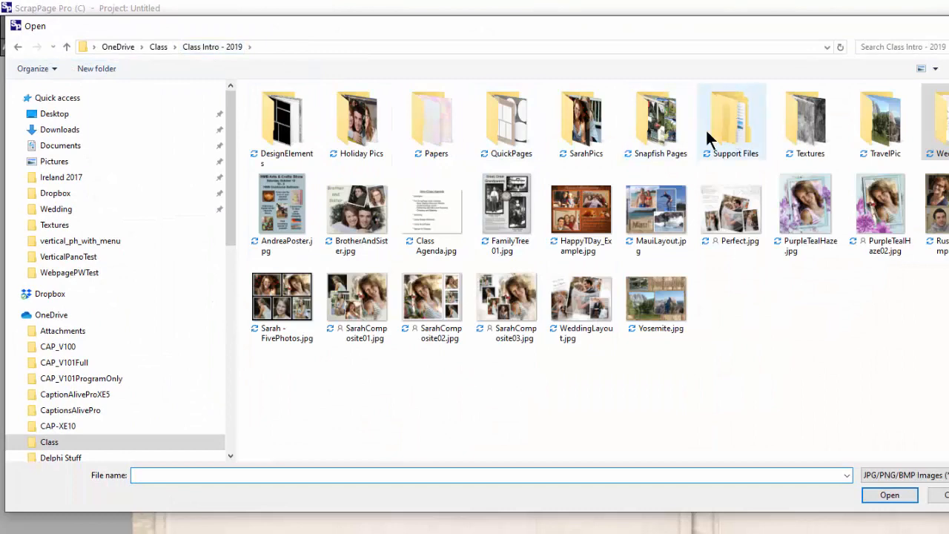
double_click(736, 126)
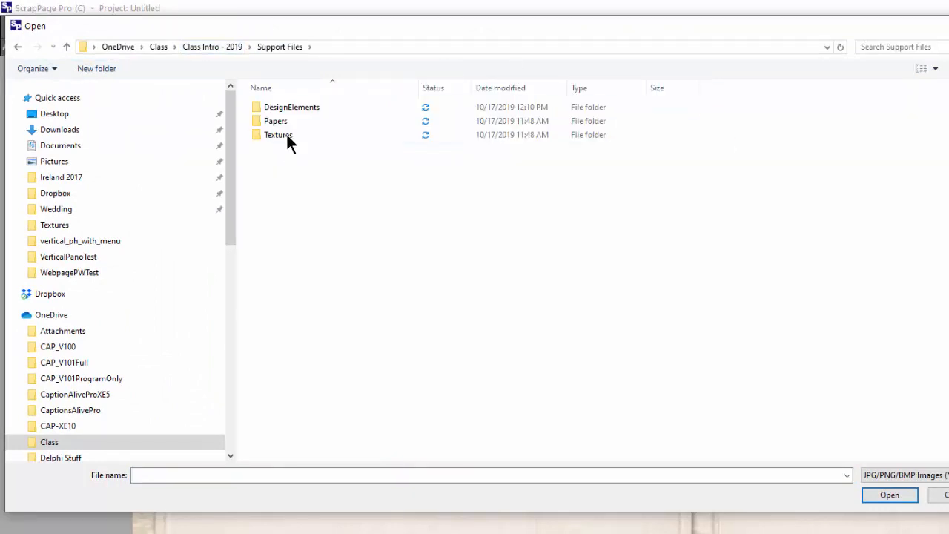
double_click(282, 109)
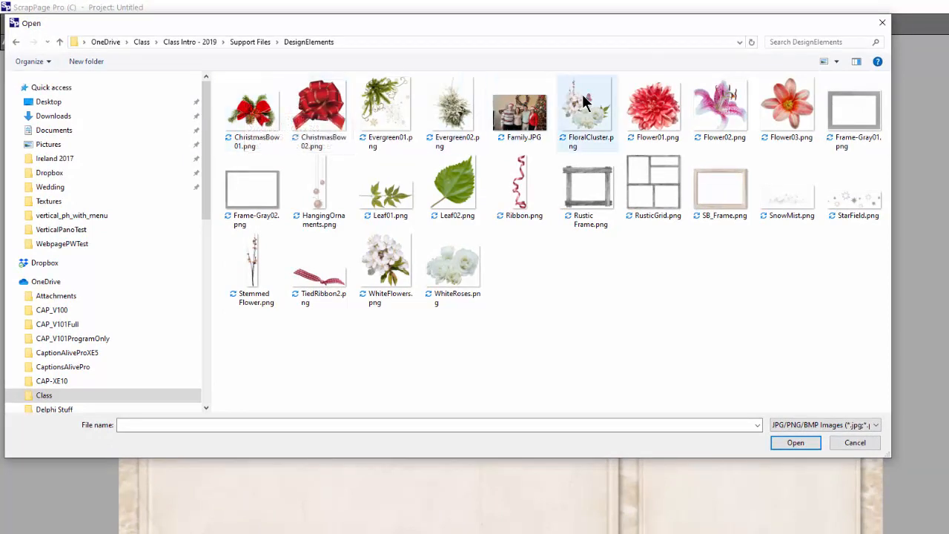
click(585, 133)
ctrl+click(387, 269)
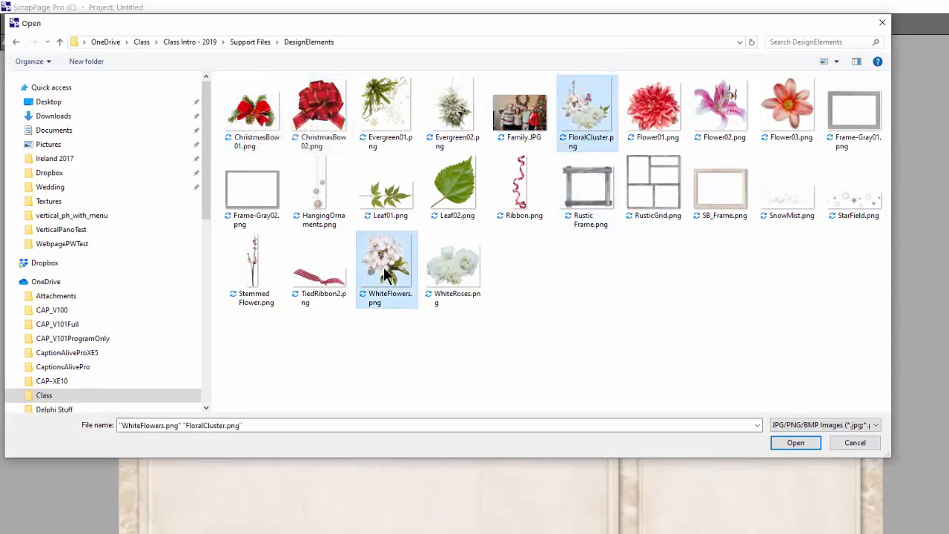
ctrl+click(452, 268)
click(795, 442)
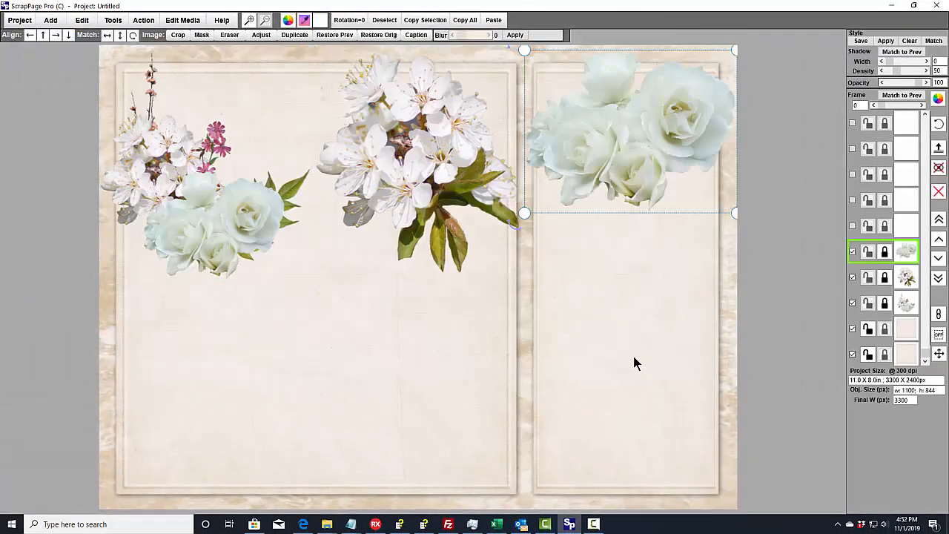
click(730, 308)
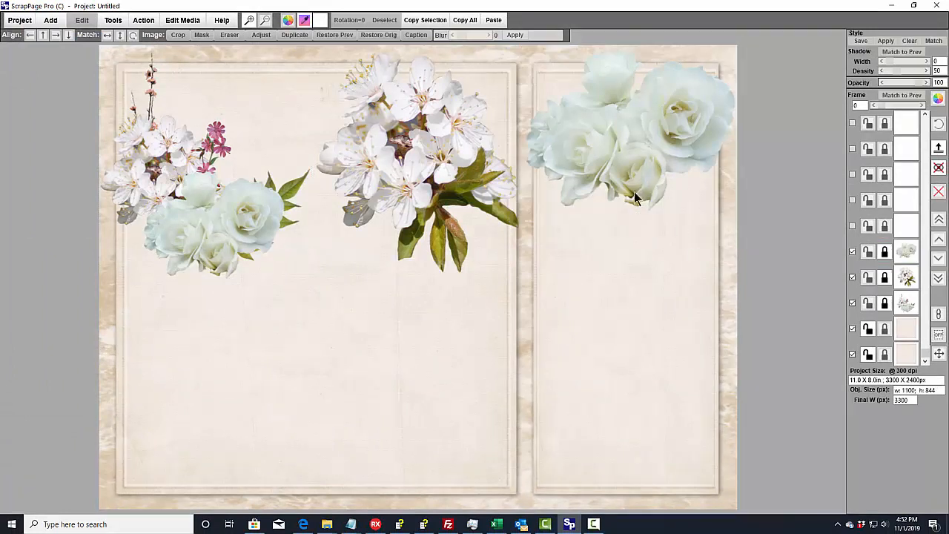
- Shrink the white roses picture and place it over the lower part of the gap between the panels
click(651, 147)
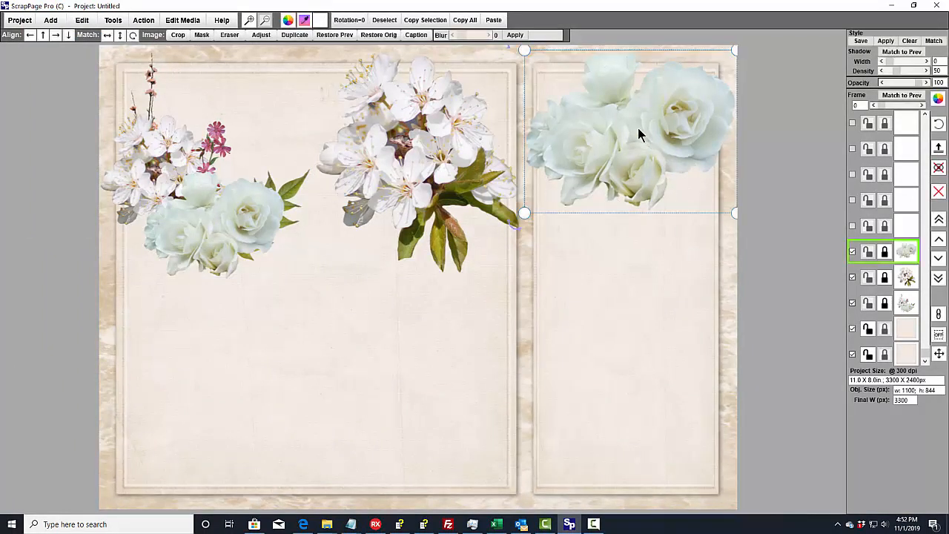
drag(734, 52, 652, 148)
drag(585, 183, 549, 426)
- Shrink the white flowers picture to about 461 by 486 px and place it just above the white roses
click(523, 236)
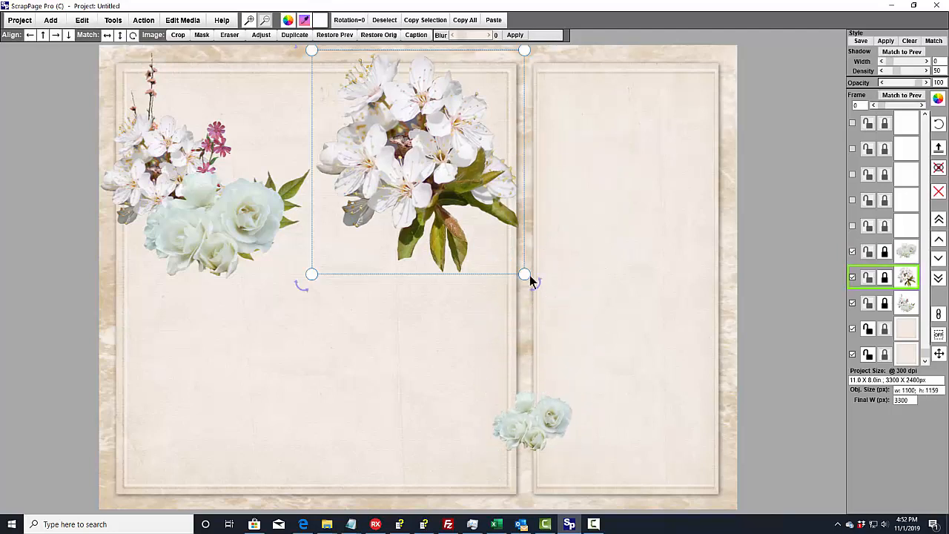
drag(525, 277, 409, 143)
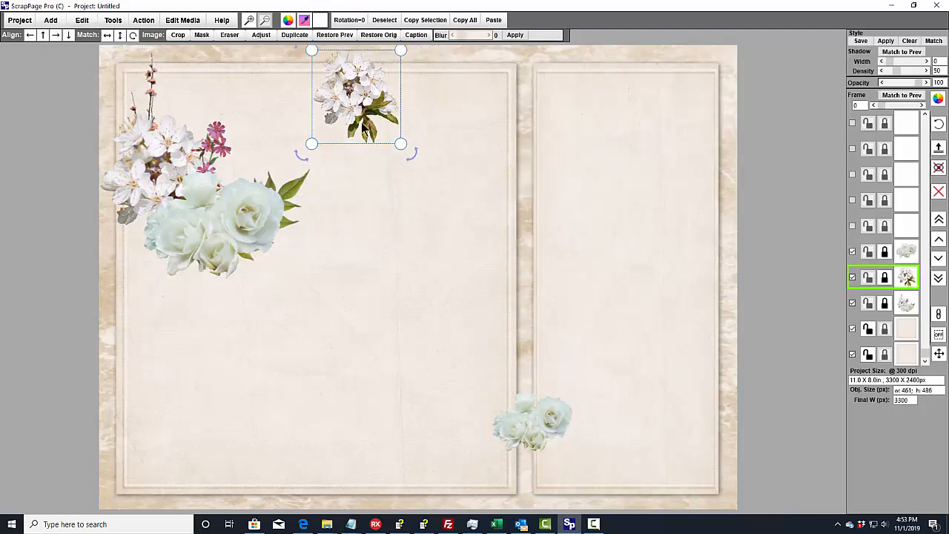
drag(332, 85, 496, 348)
- Shrink the floral cluster to about 651 by 706 px and place it over the upper part of the gap between the panels
click(209, 191)
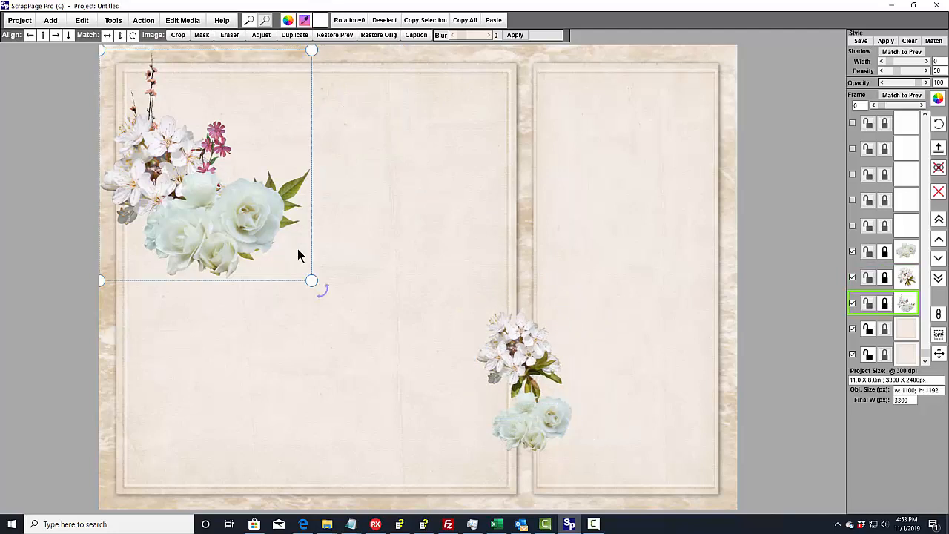
drag(313, 281, 218, 210)
drag(173, 119, 539, 143)
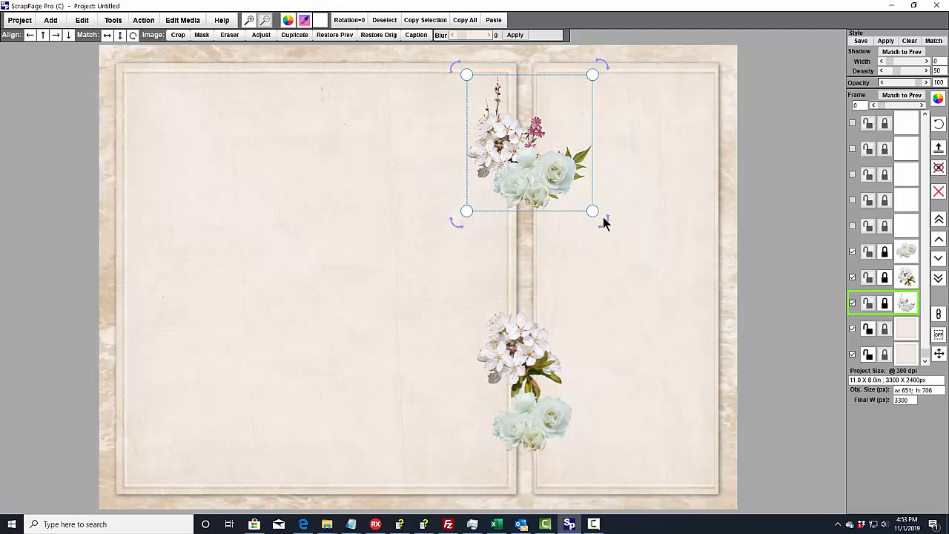
- Rotate the floral cluster clockwise, enlarge it to about 791 by 857 px, and center it over the gap between the panels
drag(608, 221, 550, 285)
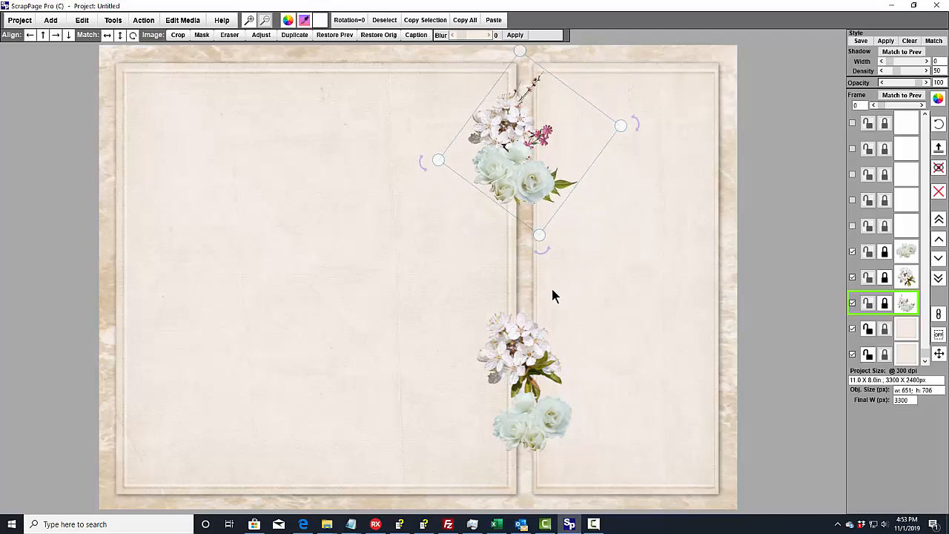
drag(513, 165, 522, 161)
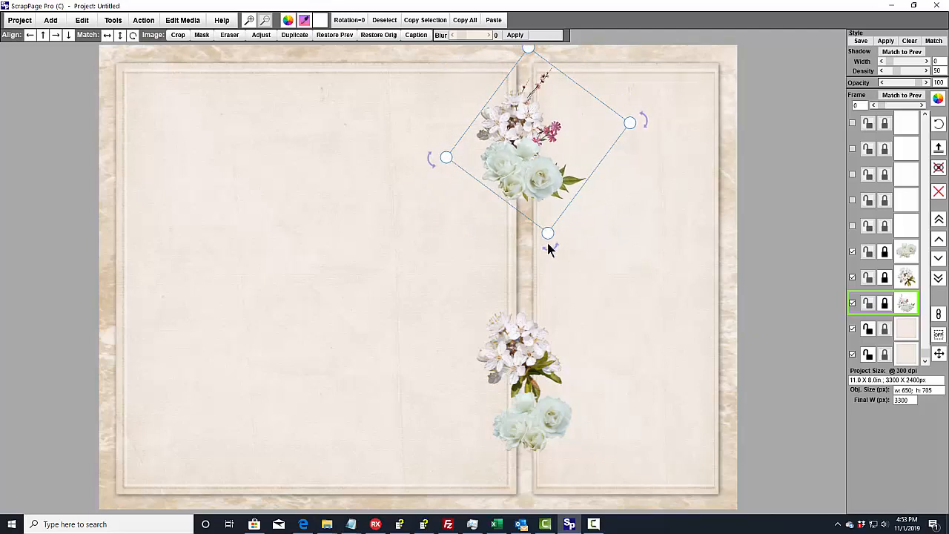
mouse_move(548, 248)
mouse_down()
mouse_move(534, 297)
mouse_move(553, 236)
mouse_up()
mouse_move(552, 199)
mouse_down()
mouse_move(552, 181)
mouse_move(553, 199)
mouse_up()
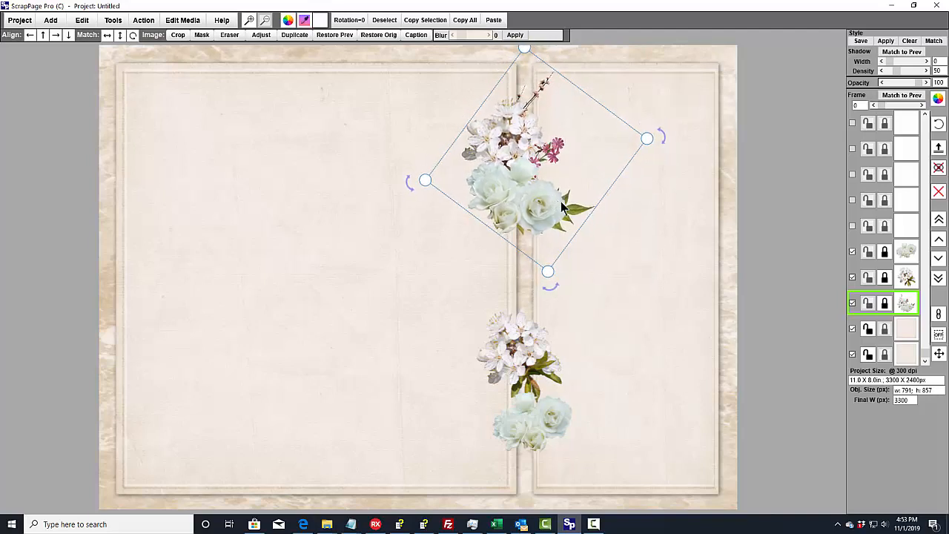
click(731, 207)
- Move the white flowers up against the floral cluster and enlarge them to about 593 by 625 px
drag(521, 370, 518, 257)
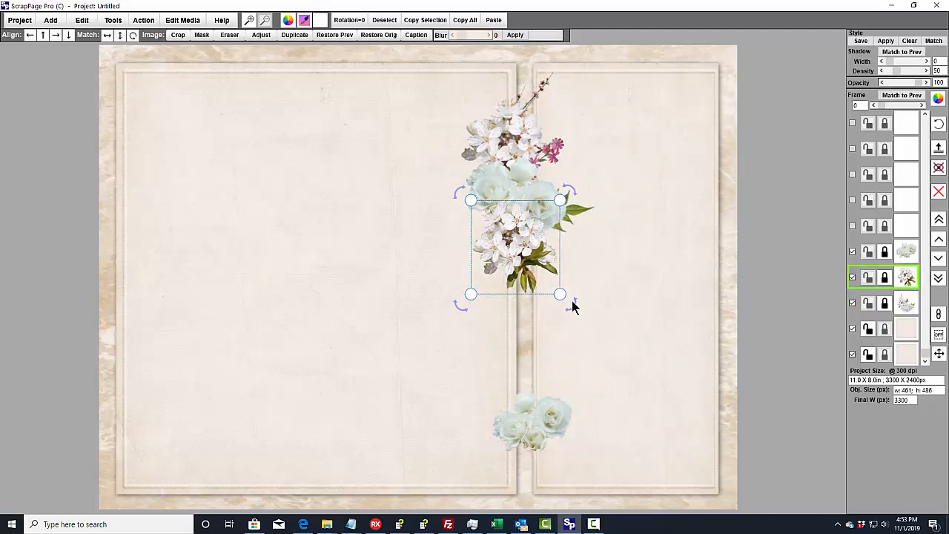
drag(561, 293, 587, 341)
mouse_move(541, 288)
mouse_down()
mouse_move(522, 297)
mouse_move(531, 295)
mouse_up()
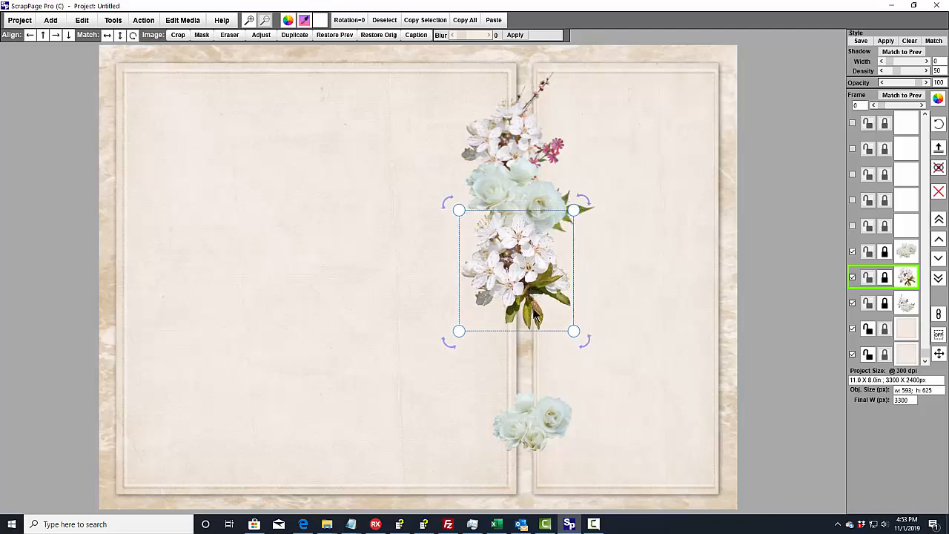
- Enlarge the white roses to about 670 by 514 px, rotate them a quarter turn clockwise, and place them directly below the white flowers
drag(529, 406, 385, 310)
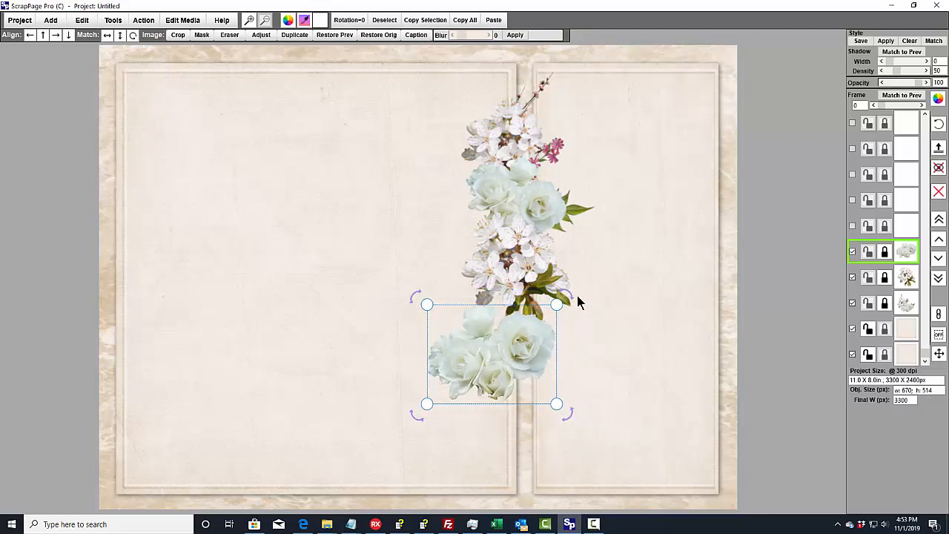
drag(575, 298, 562, 443)
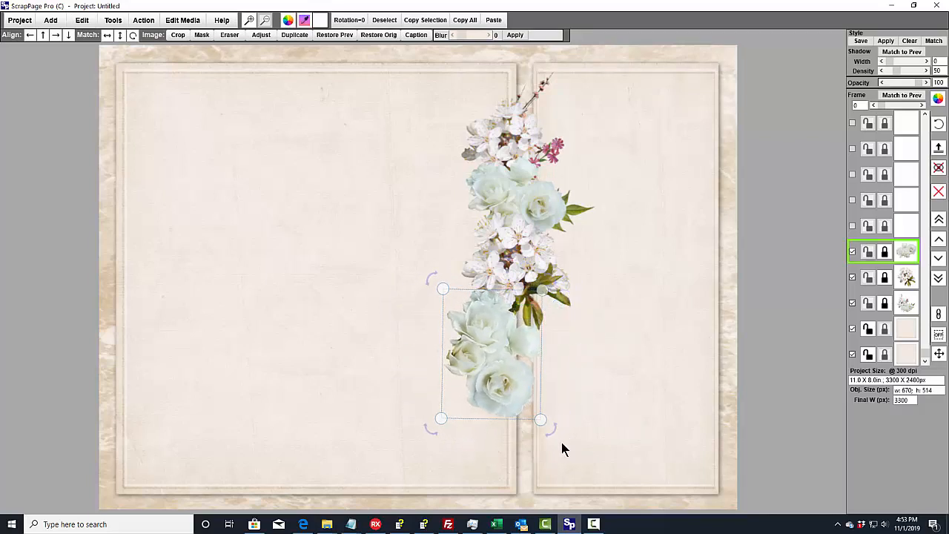
drag(468, 336, 497, 347)
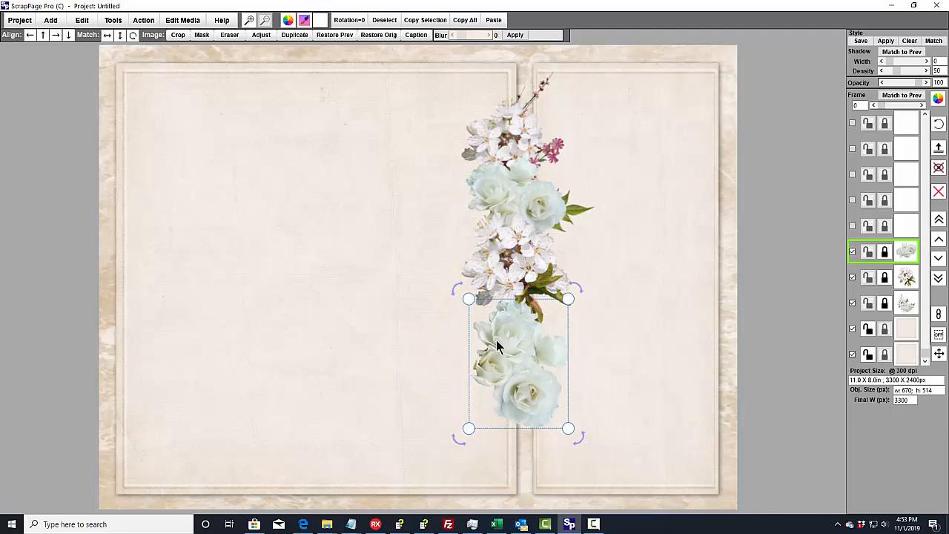
click(513, 253)
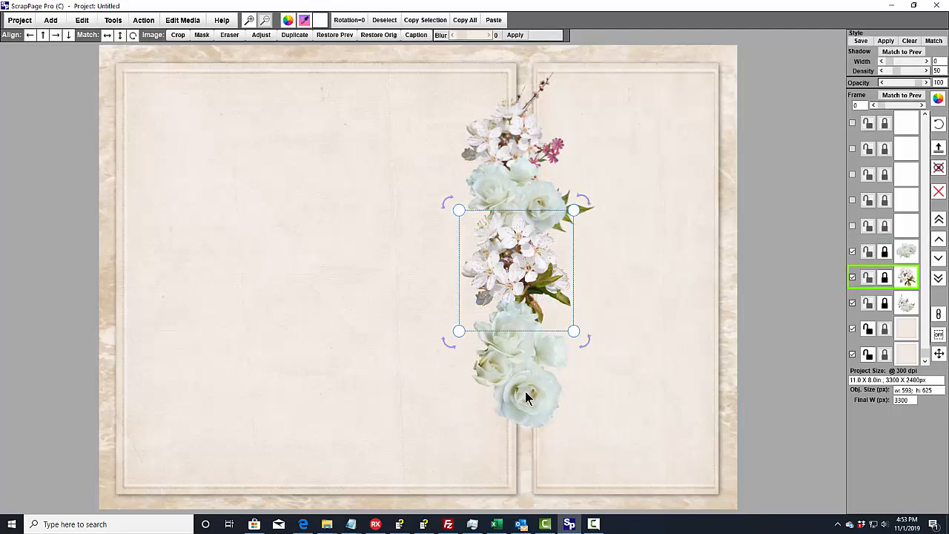
- Shift the white roses, white flowers and floral cluster slightly downward and to the left, keeping them a connected column over the gap
mouse_move(526, 391)
mouse_down()
mouse_move(525, 381)
mouse_move(524, 396)
mouse_up()
drag(512, 275, 507, 289)
click(520, 190)
drag(520, 193, 514, 200)
click(642, 252)
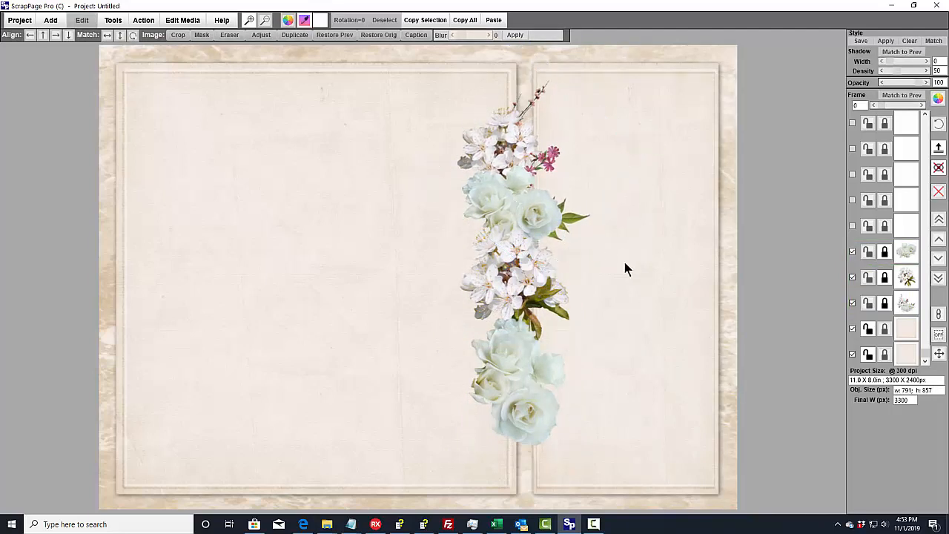
- Give the white roses at the bottom of the column a shadow with width 10 and density 66
click(517, 393)
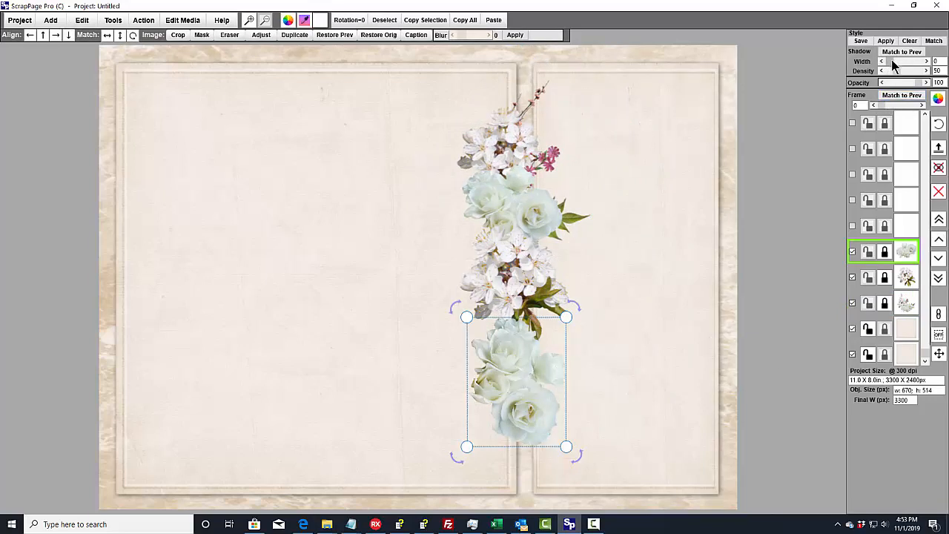
mouse_move(889, 64)
mouse_down()
mouse_move(908, 64)
mouse_move(903, 74)
mouse_up()
click(731, 353)
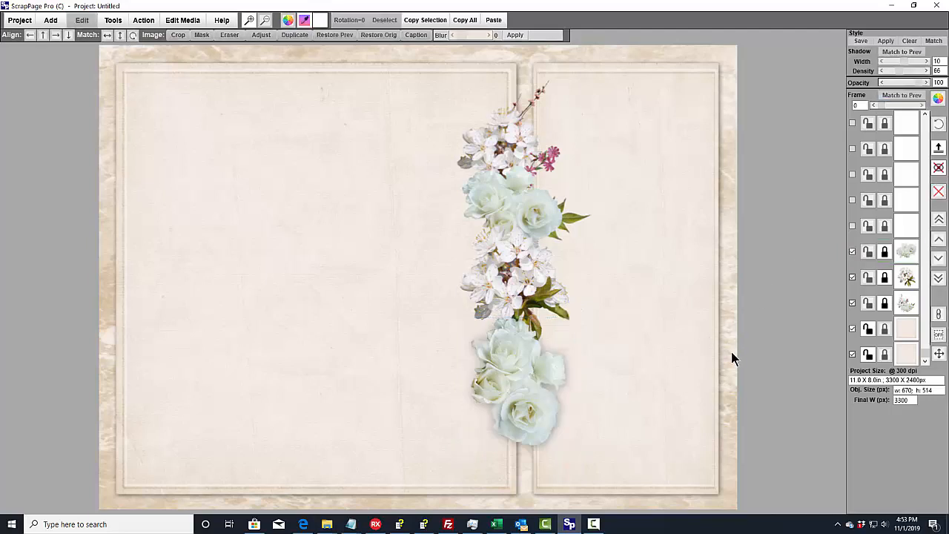
- Match the shadows of the white flowers and the floral cluster to the previous object's shadow
click(518, 281)
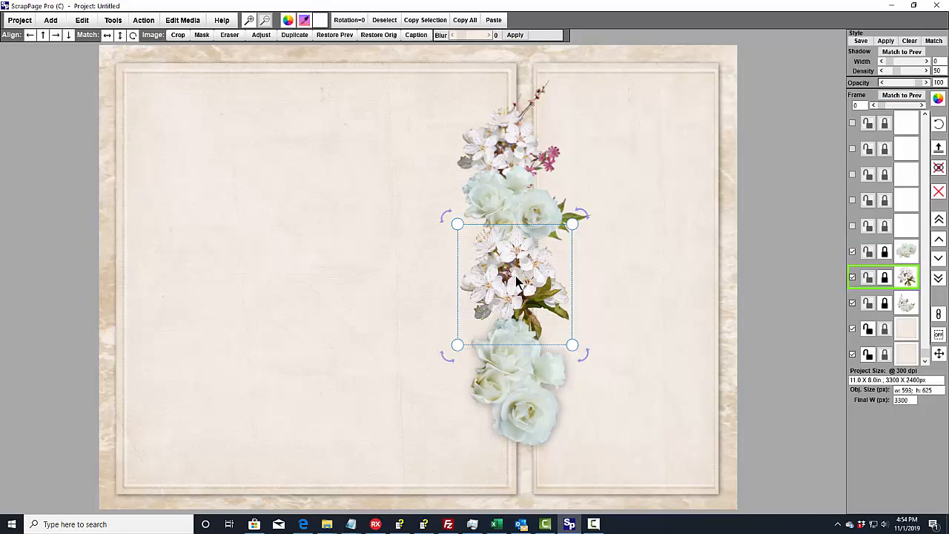
click(893, 51)
click(813, 78)
click(525, 182)
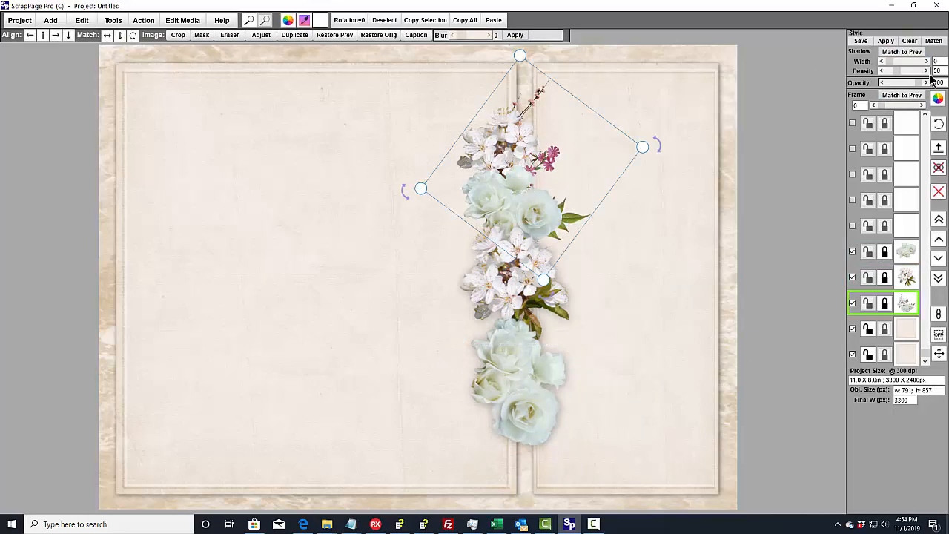
click(913, 52)
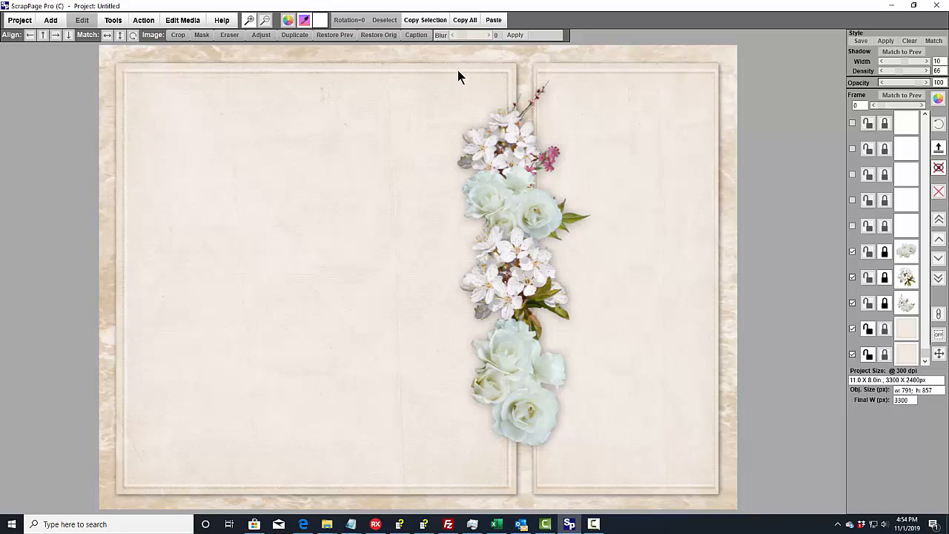
- Add a text box reading "Mr.&Mrs." in Edwardian Script ITC, enlarge it to about 2620 by 519 px, and auto-size the text
click(50, 20)
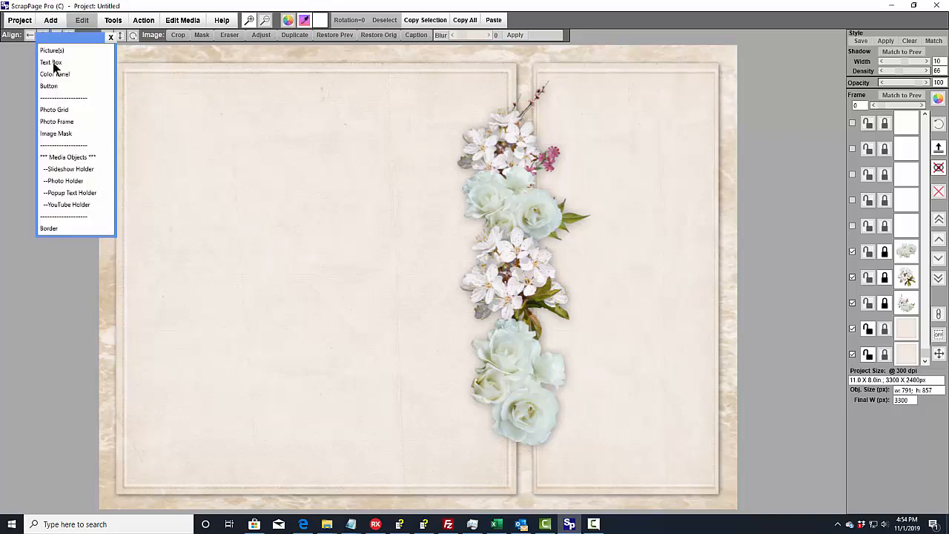
click(51, 63)
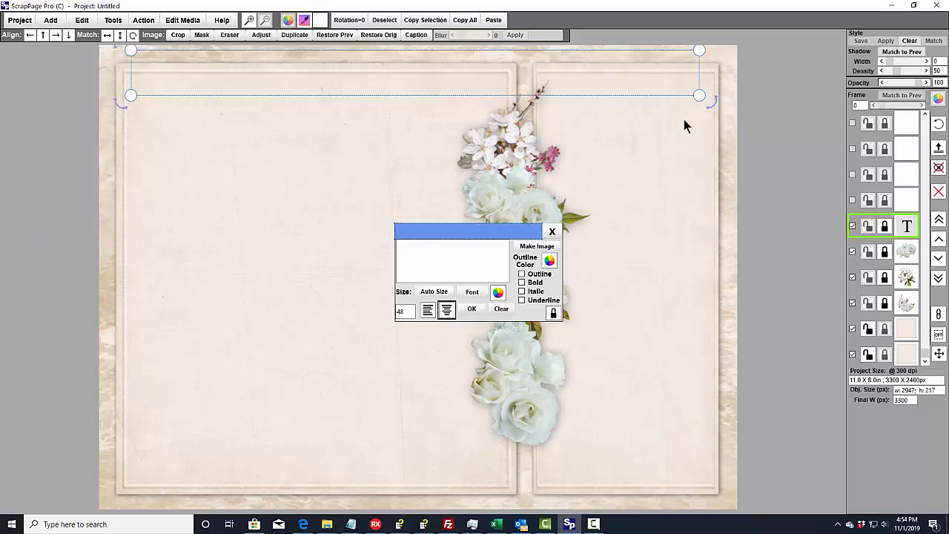
drag(685, 126, 629, 157)
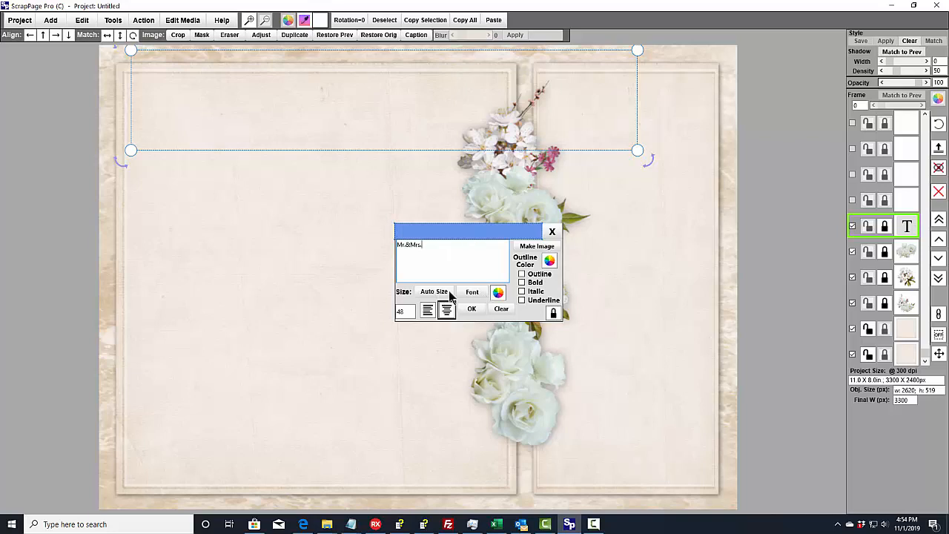
click(473, 292)
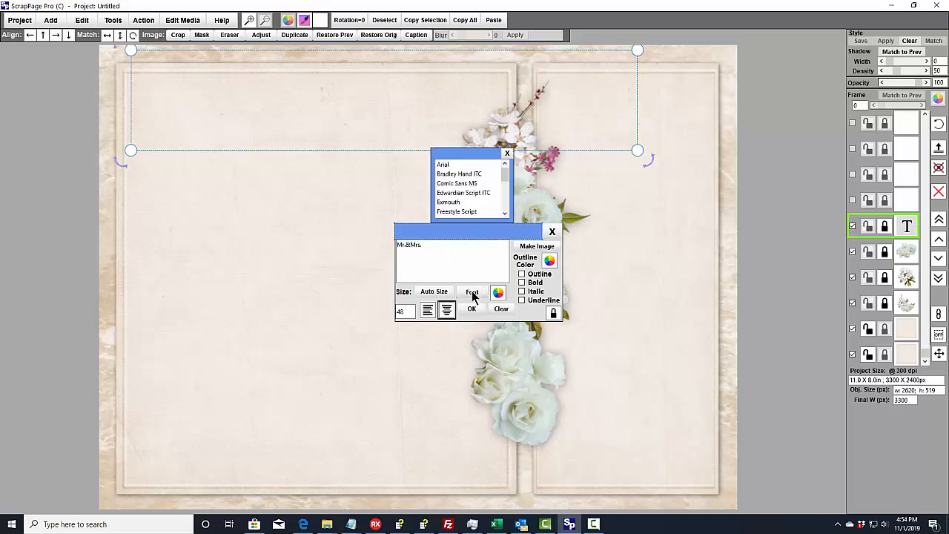
click(462, 198)
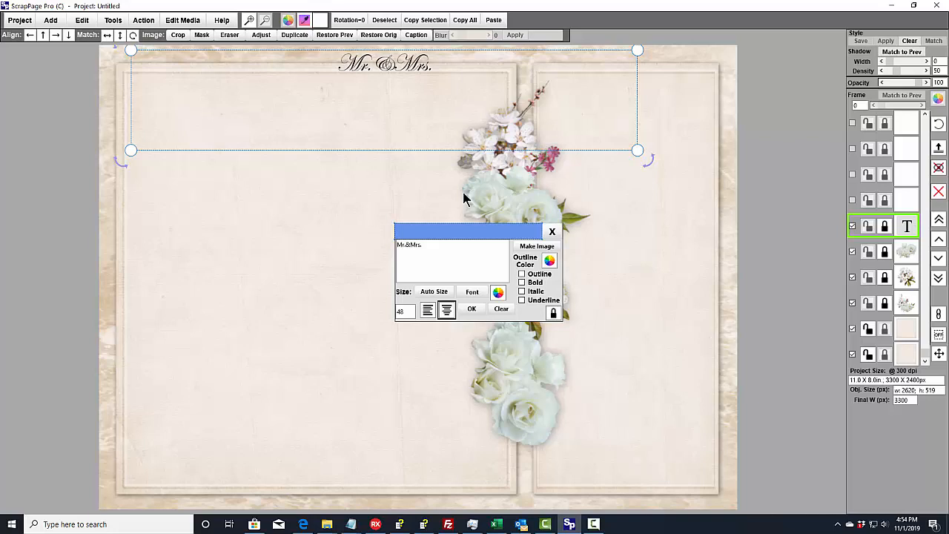
click(436, 295)
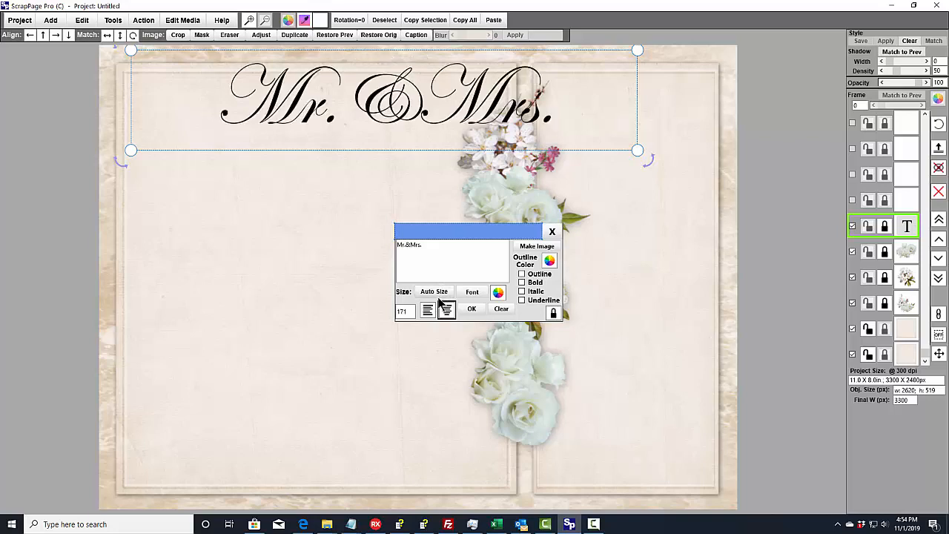
- Shrink the "Mr.&Mrs." text box to about 1810 by 442 px and move it lower on the wide panel
drag(640, 151, 482, 139)
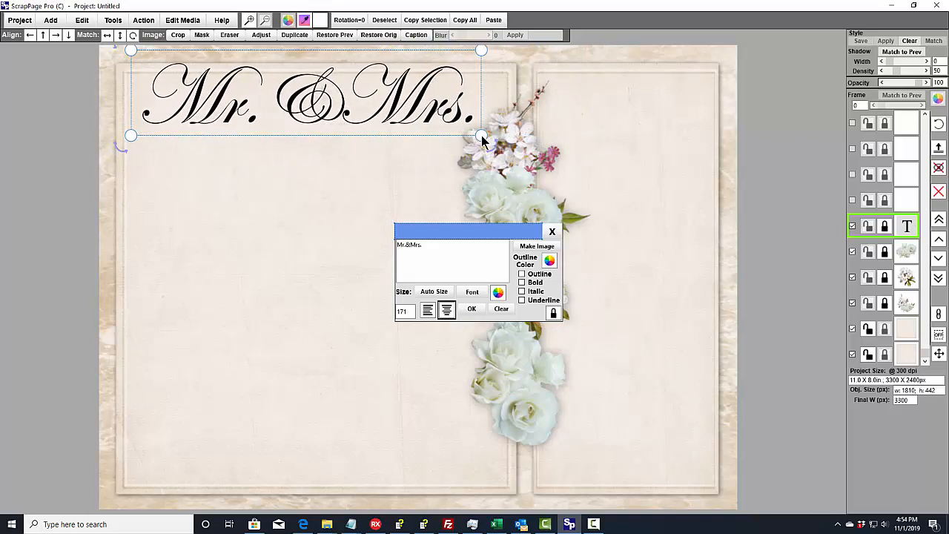
click(623, 127)
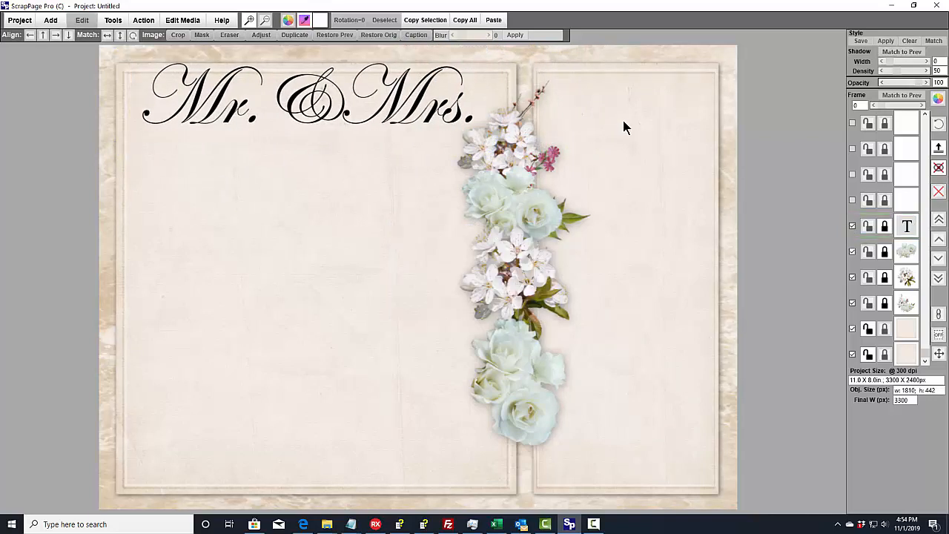
click(379, 108)
drag(380, 107, 374, 164)
- Color the "Mr.&Mrs." text dark brown, 6D5533
click(497, 293)
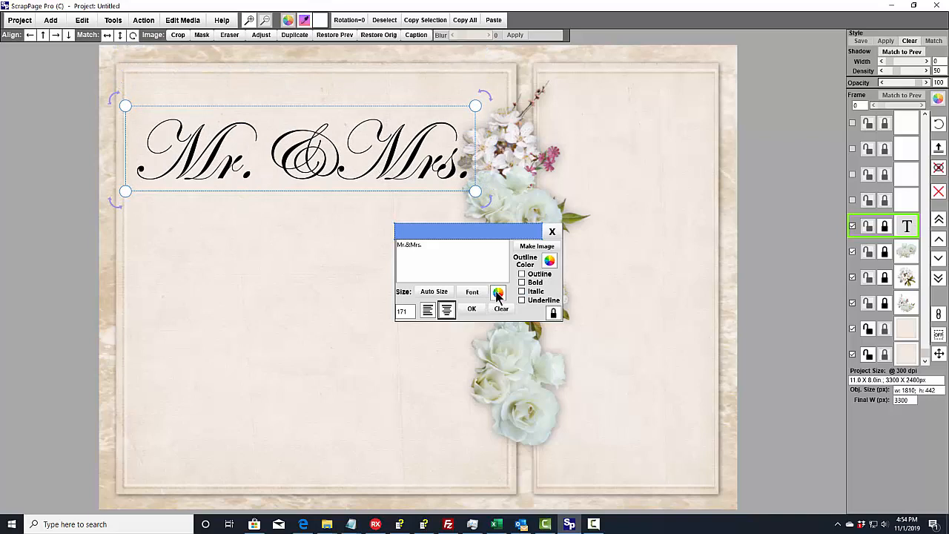
click(534, 241)
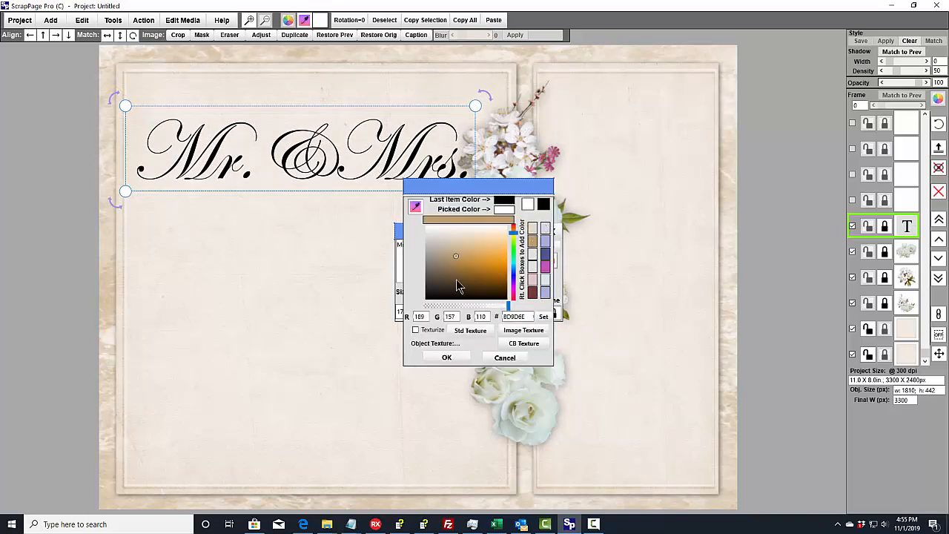
click(455, 280)
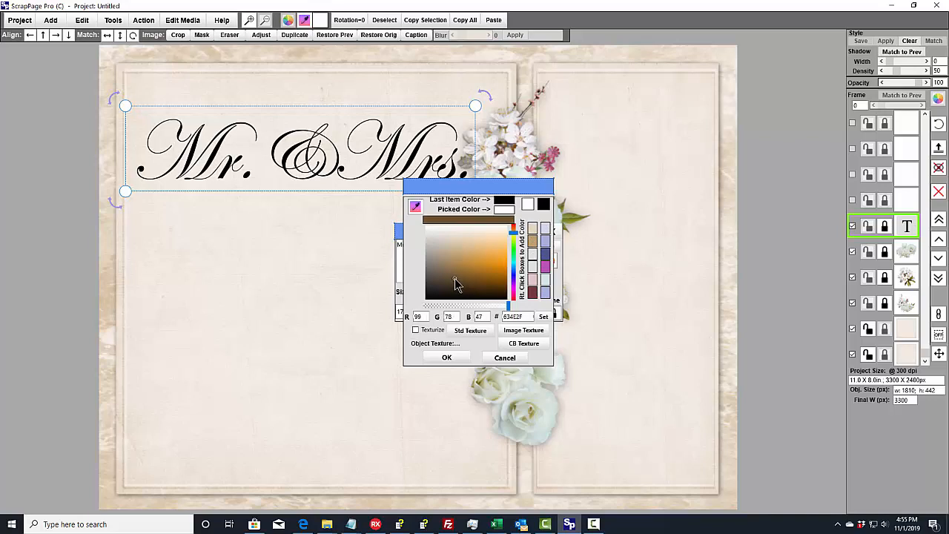
click(455, 277)
click(447, 358)
click(293, 170)
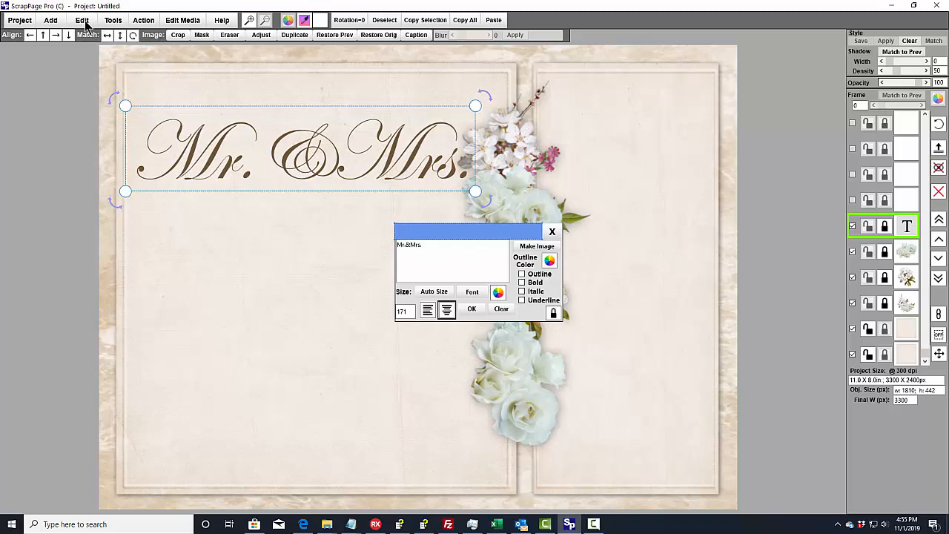
- Try rotating the "Mr.&Mrs." text slightly clockwise by hand
click(113, 21)
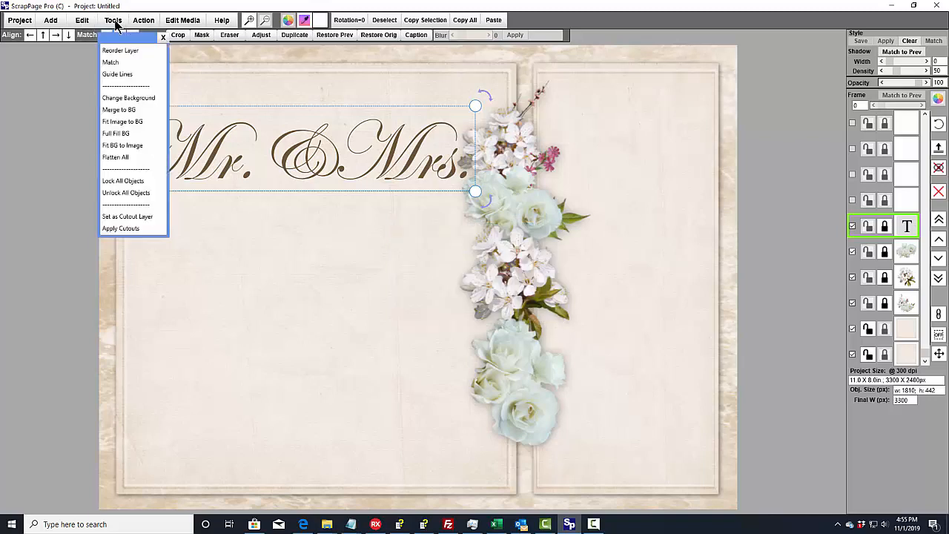
click(582, 217)
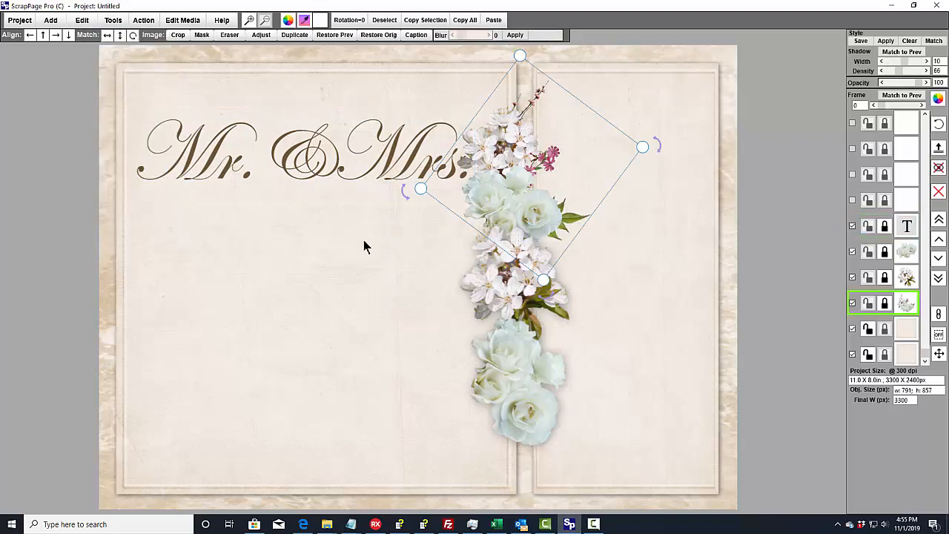
click(319, 153)
click(318, 157)
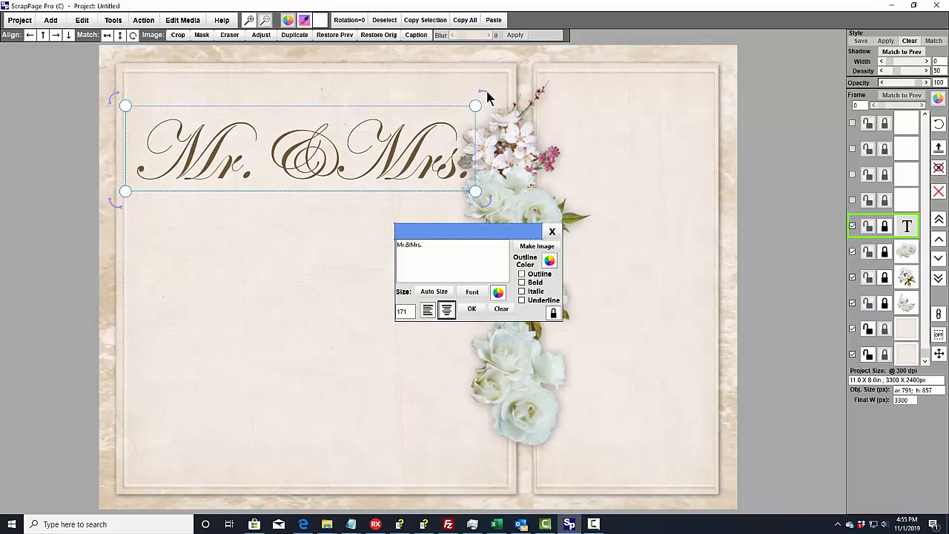
drag(485, 89, 541, 84)
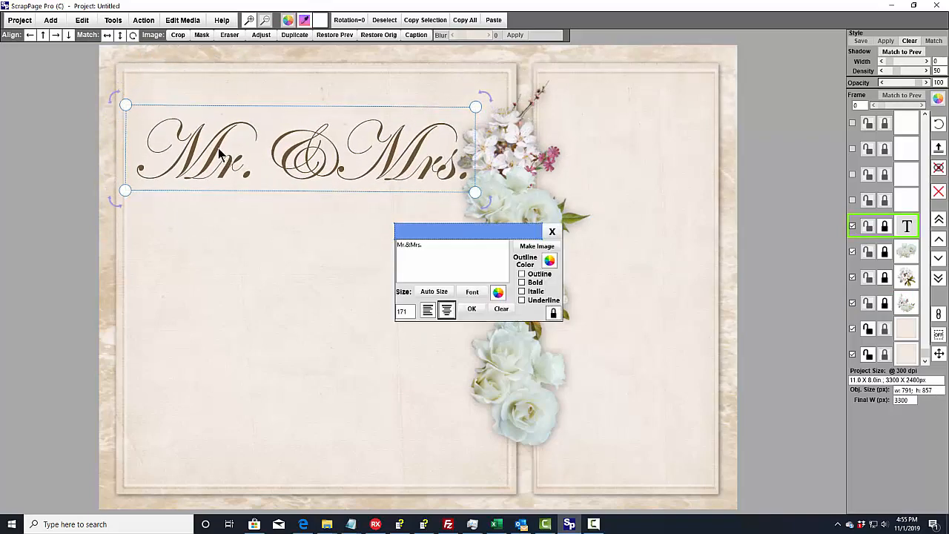
- Set the "Mr.&Mrs." text's rotation to 90 degrees clockwise and place it vertically on the narrow panel
click(82, 21)
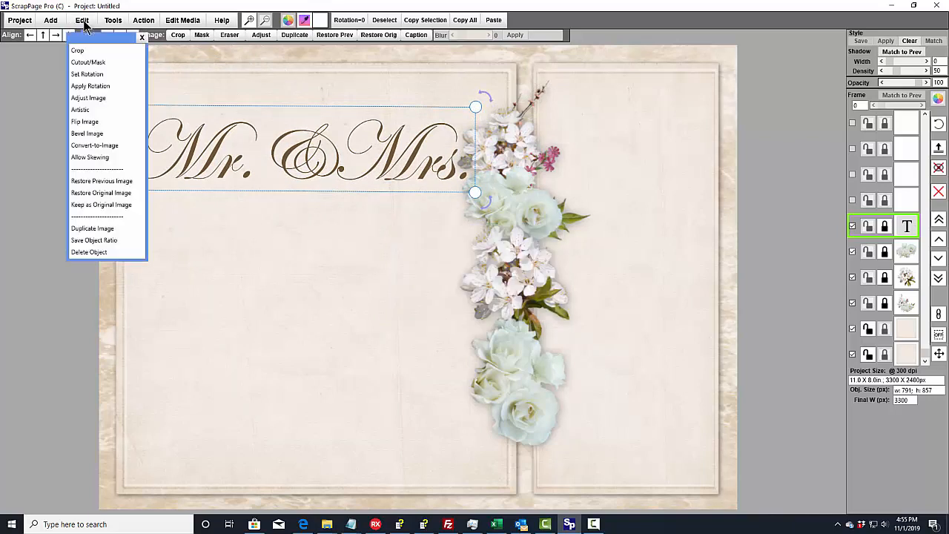
click(92, 77)
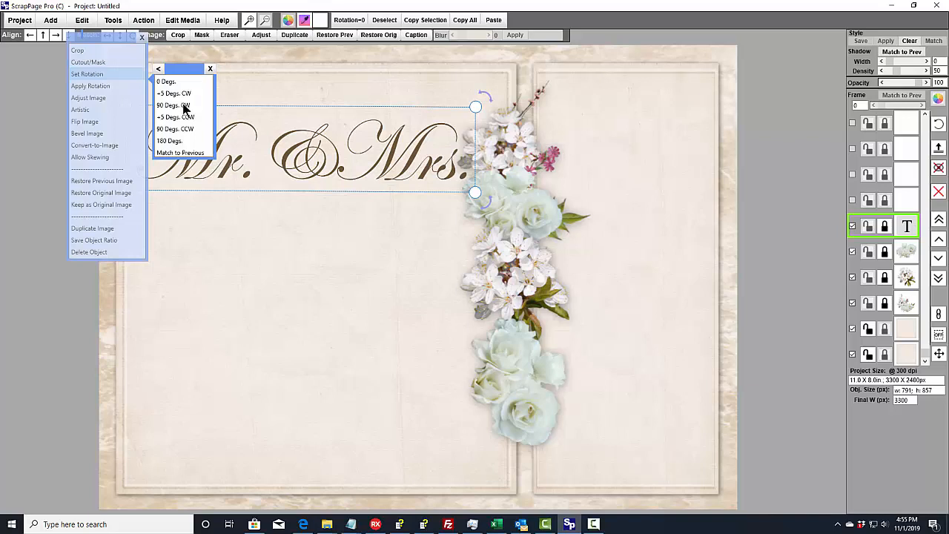
click(185, 106)
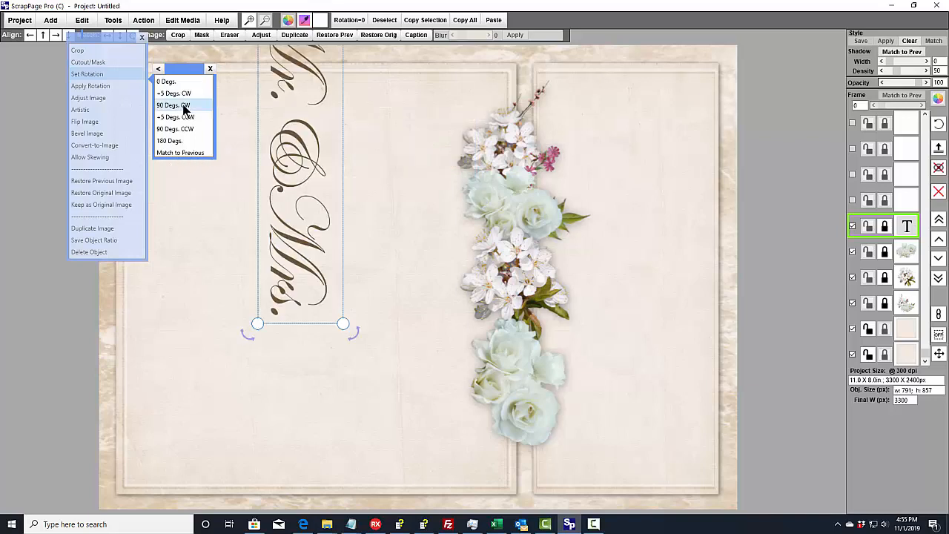
drag(271, 101, 614, 239)
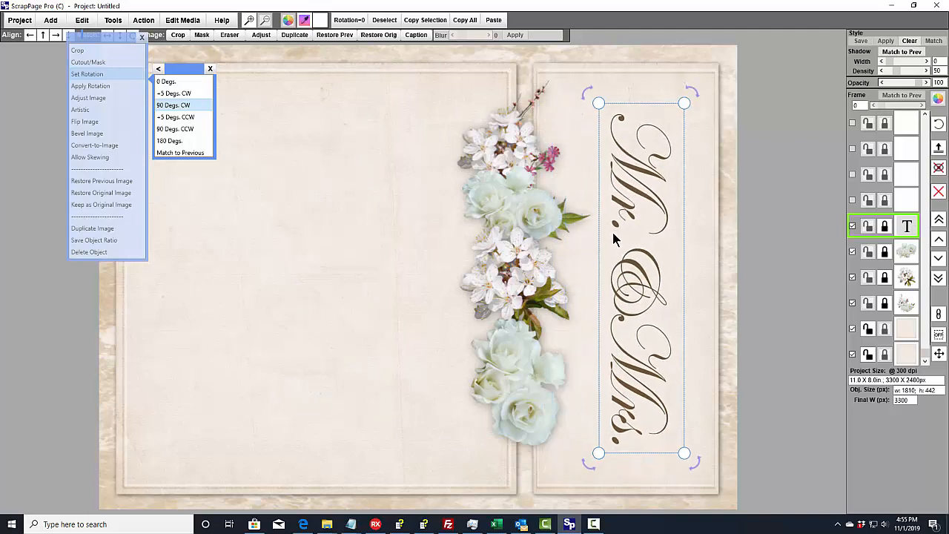
click(348, 150)
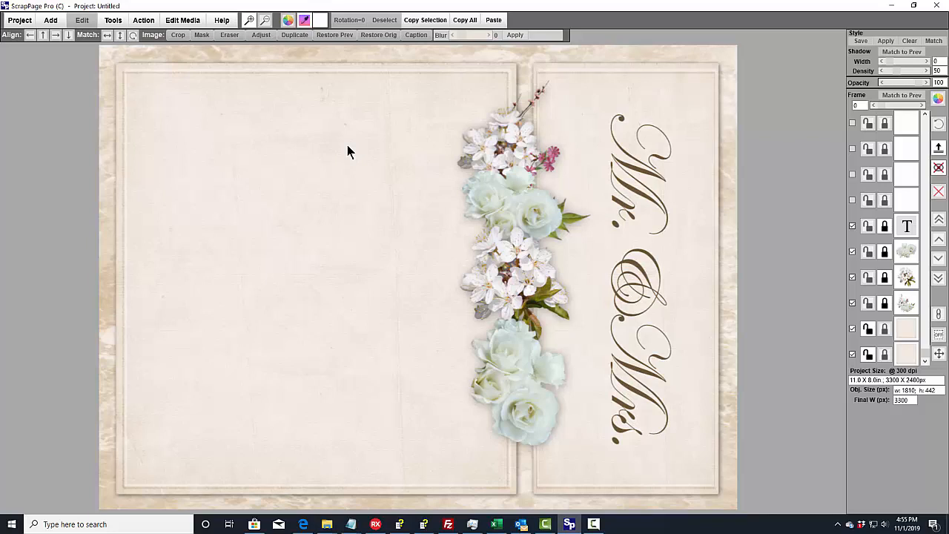
- Add the first couple photo from the Wedding Pics folder in Class Intro - 2019 and position it on the wide panel
click(51, 20)
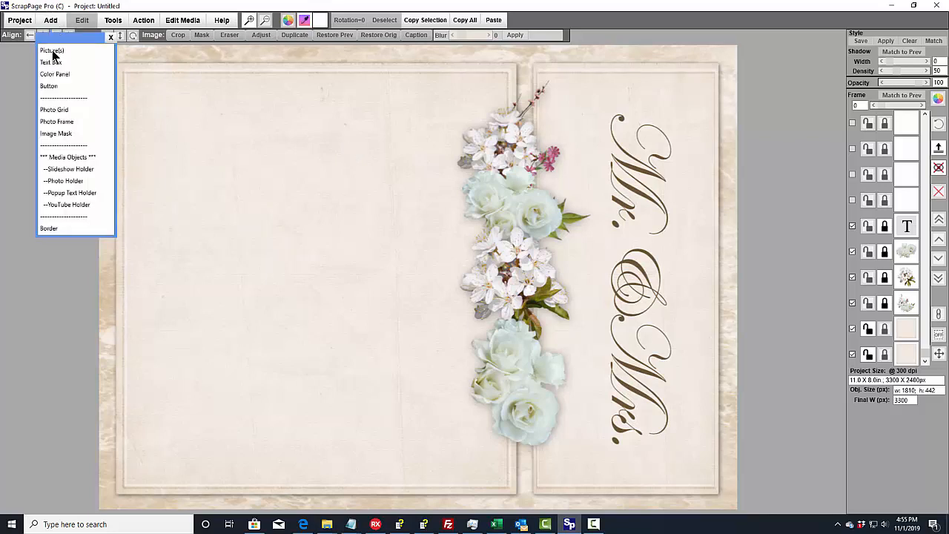
click(53, 52)
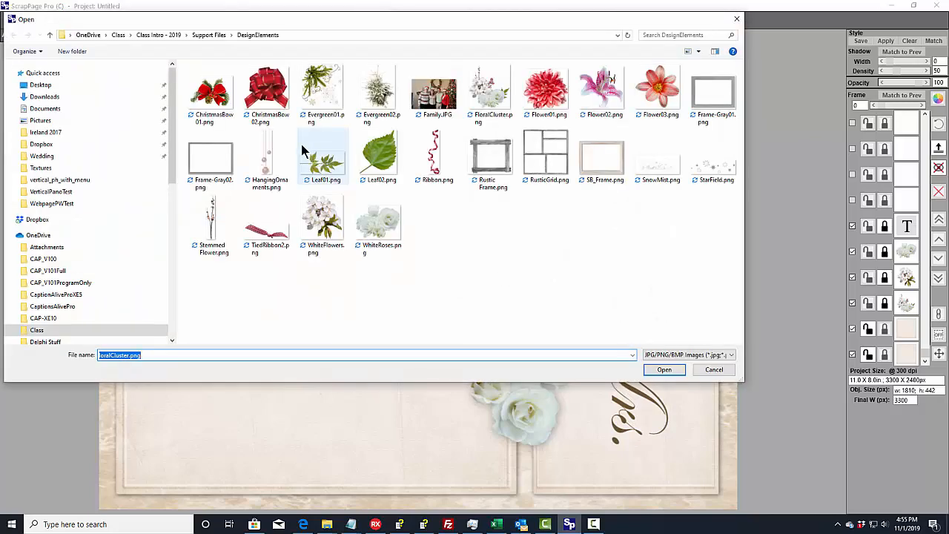
click(159, 36)
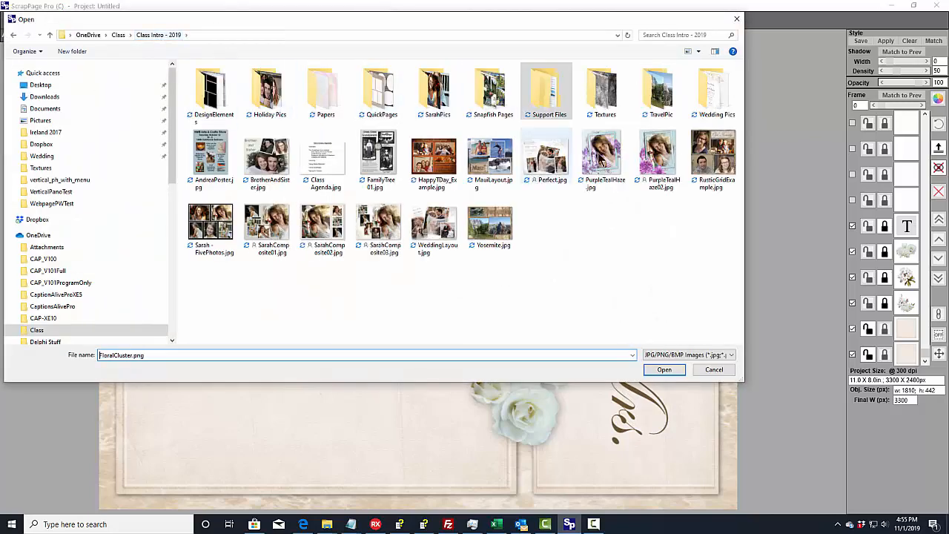
double_click(706, 88)
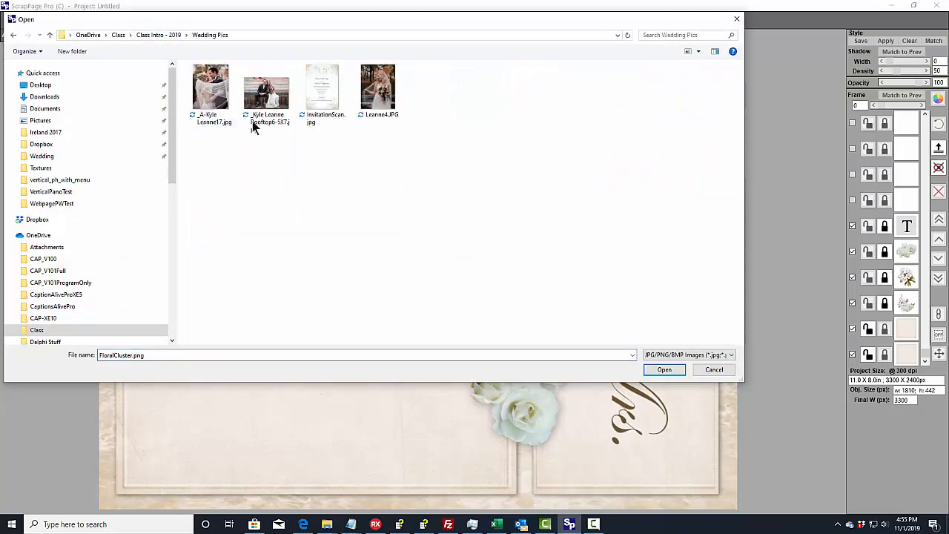
click(220, 104)
click(665, 369)
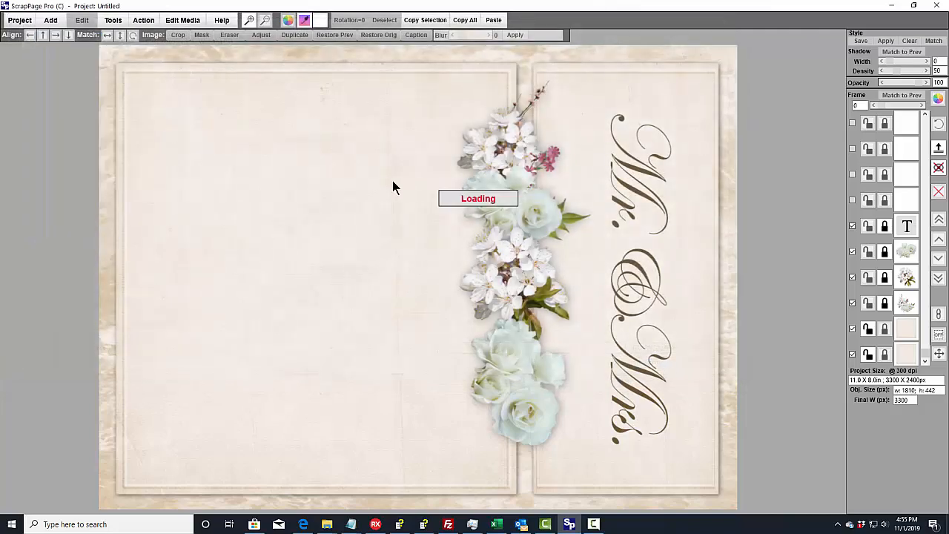
drag(261, 180, 311, 221)
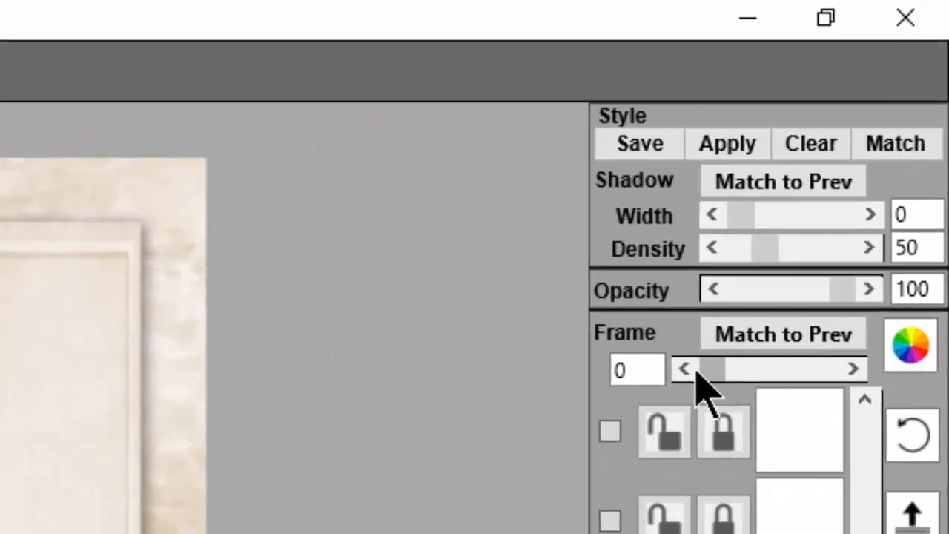
- Give the couple photo a white frame of width 5 and a shadow of width 5 and density 117
drag(705, 372, 741, 370)
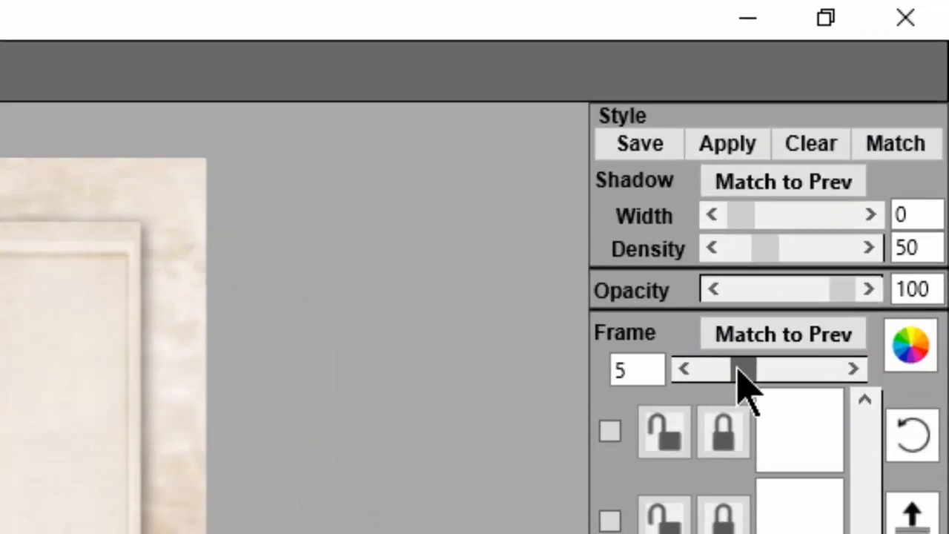
click(910, 331)
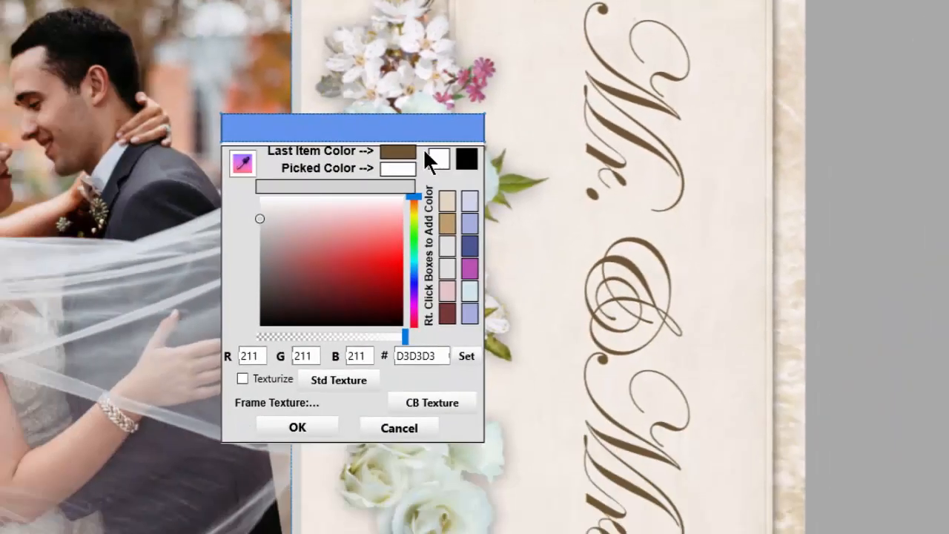
click(84, 362)
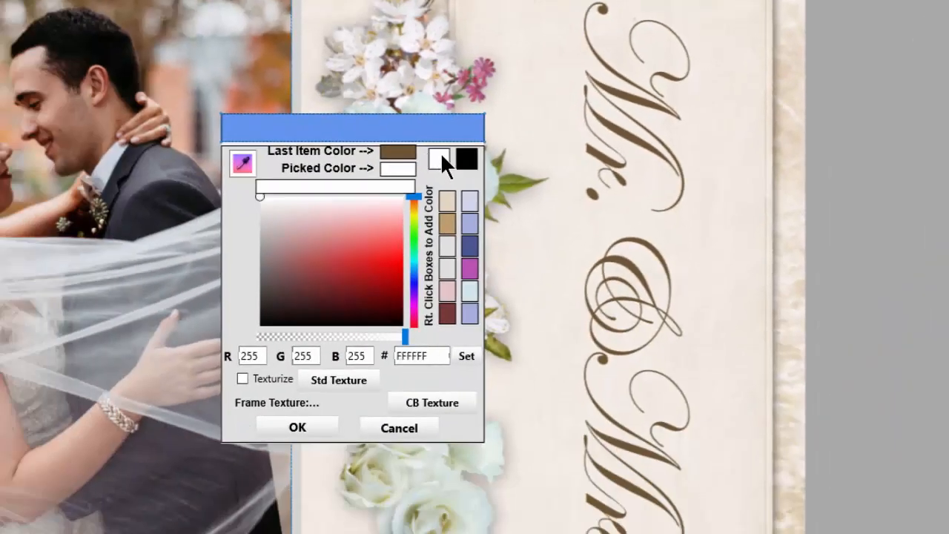
click(316, 426)
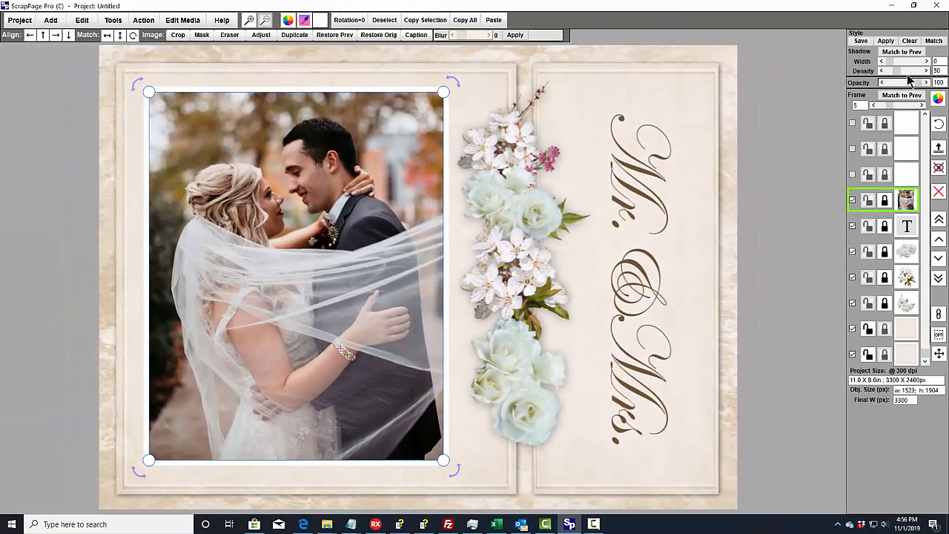
drag(890, 61, 907, 71)
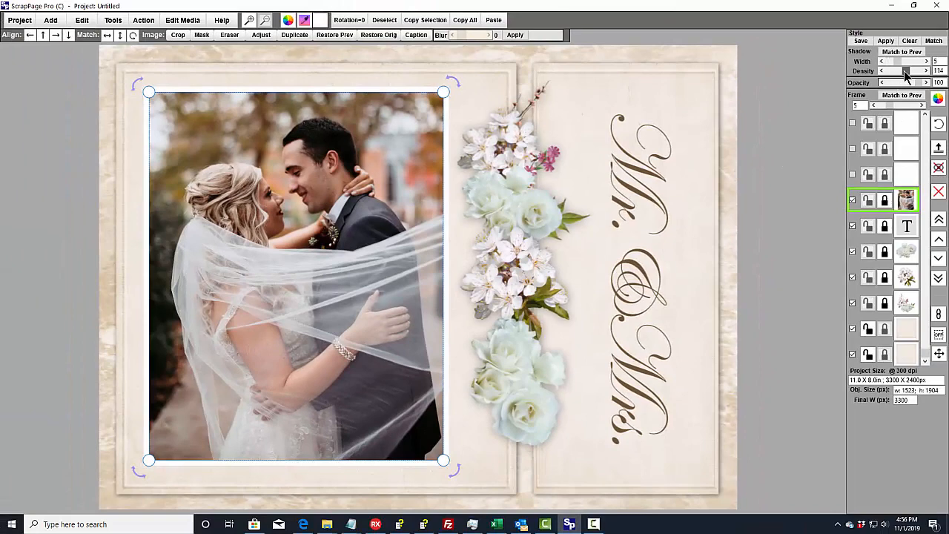
click(730, 151)
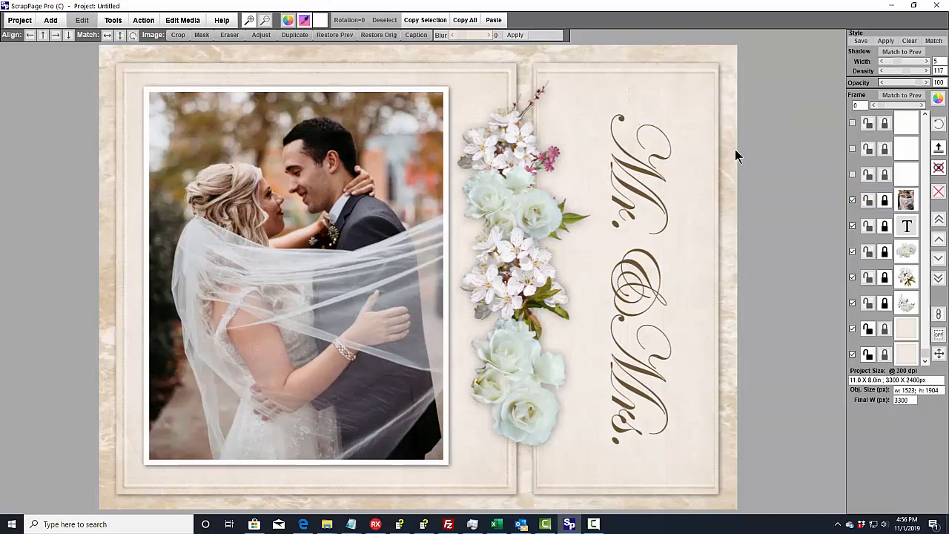
- Remove the couple photo's shadow and frame by setting both widths to 0
click(372, 195)
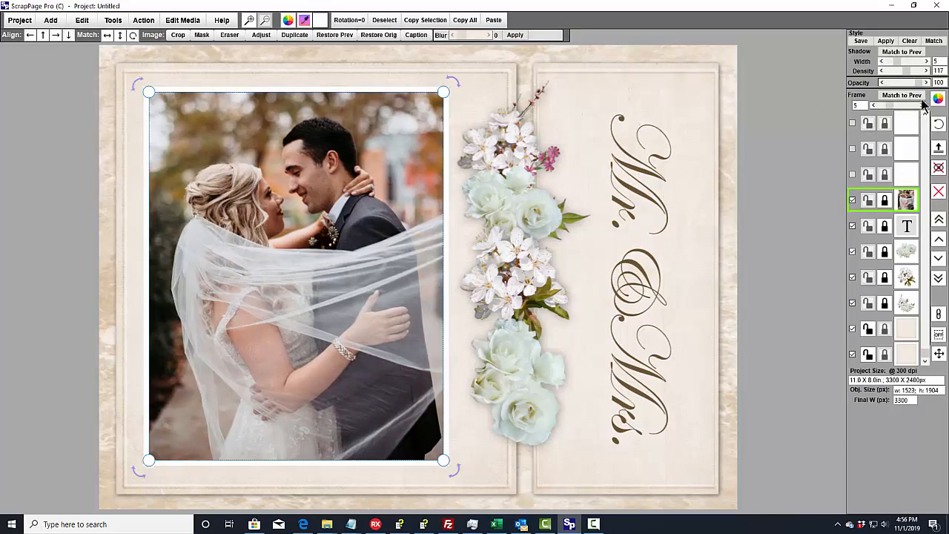
drag(897, 62, 868, 65)
drag(897, 109, 872, 105)
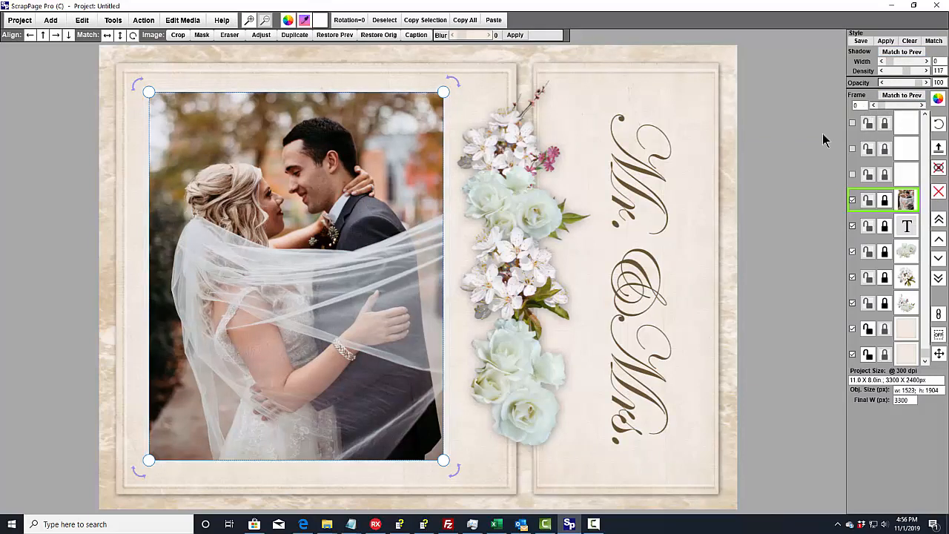
click(735, 168)
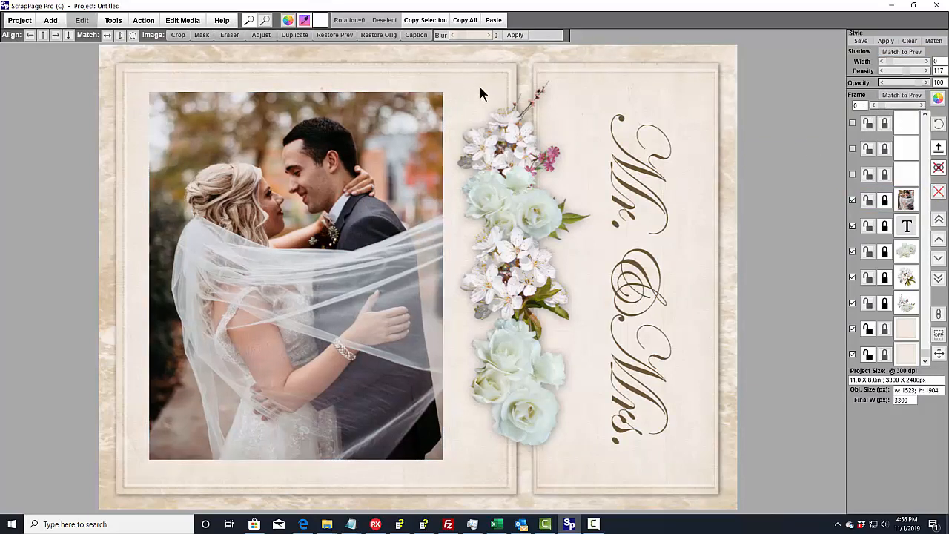
- Start a Cutout/Mask on the couple photo and load the splattered mask shape Mask6.jpg
click(310, 224)
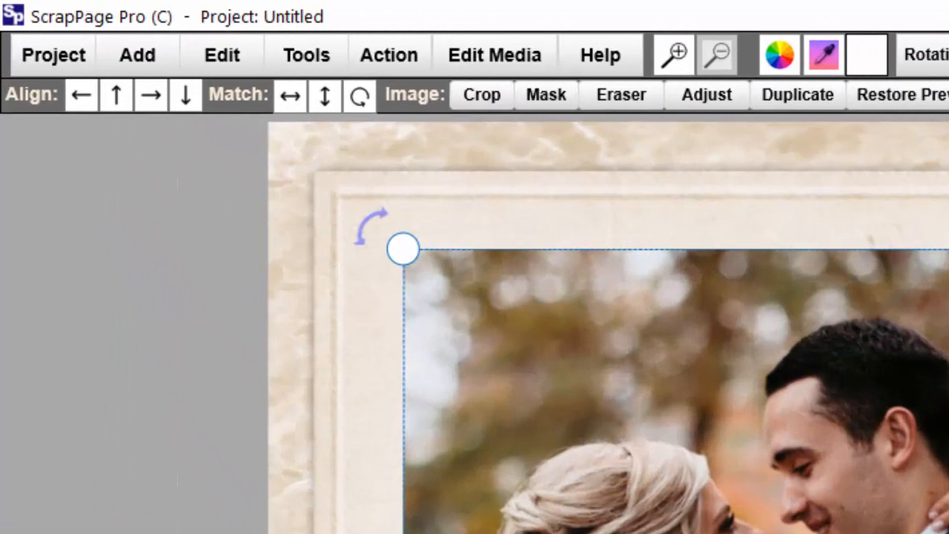
click(222, 60)
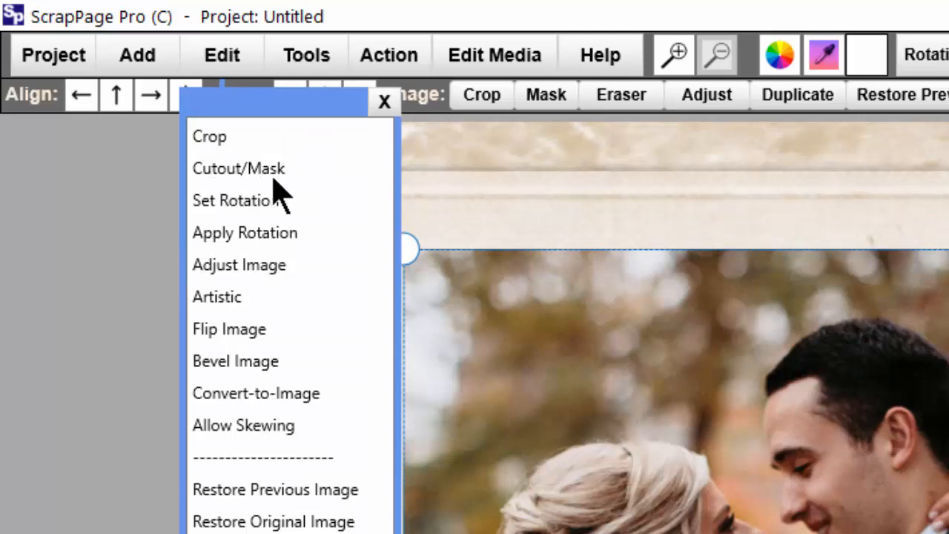
click(235, 170)
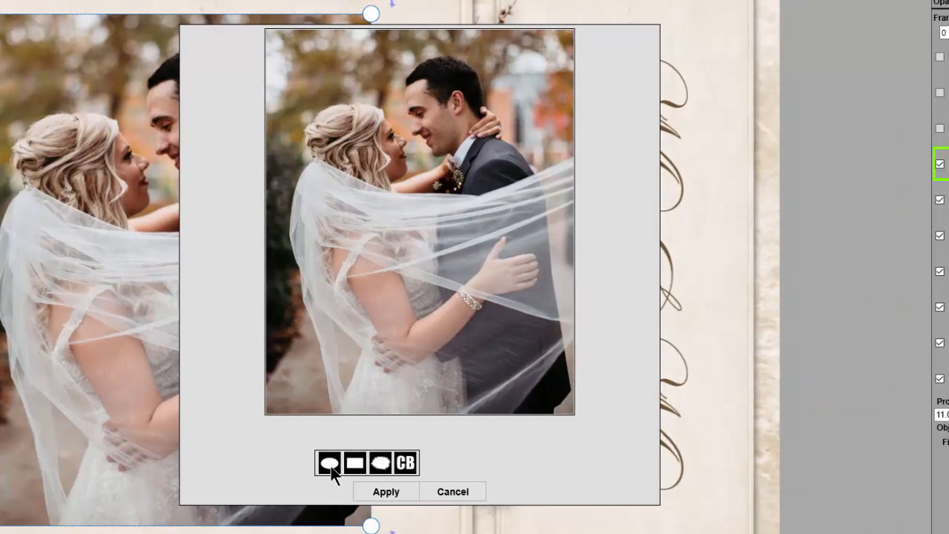
click(380, 462)
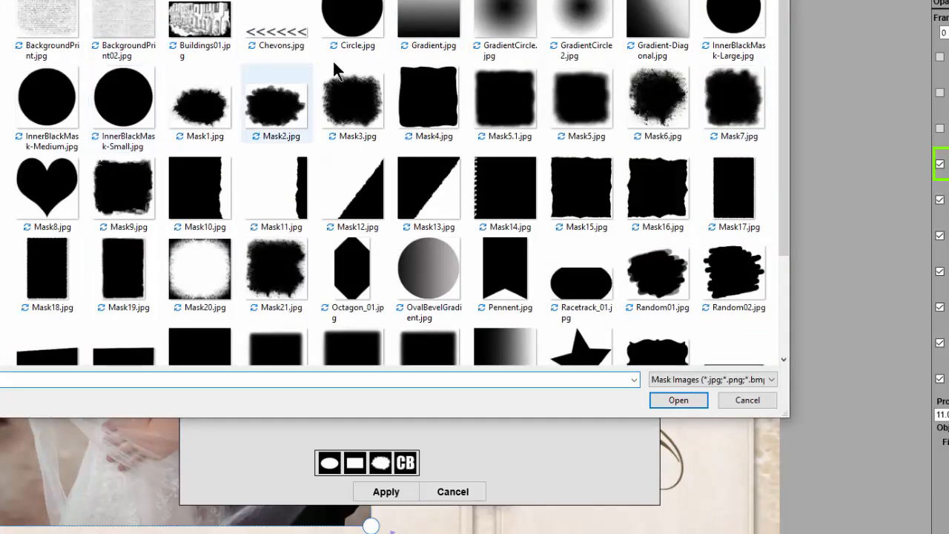
drag(780, 237, 782, 201)
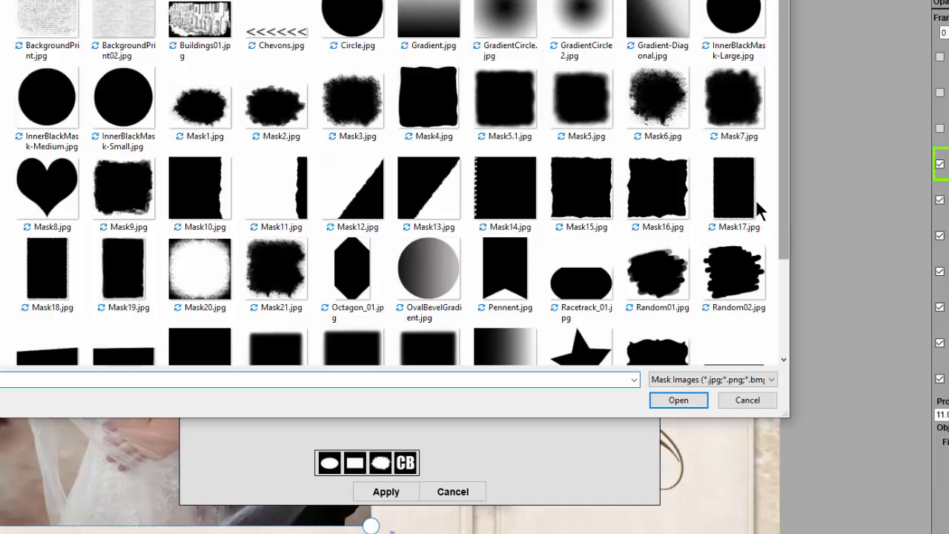
click(660, 106)
click(681, 401)
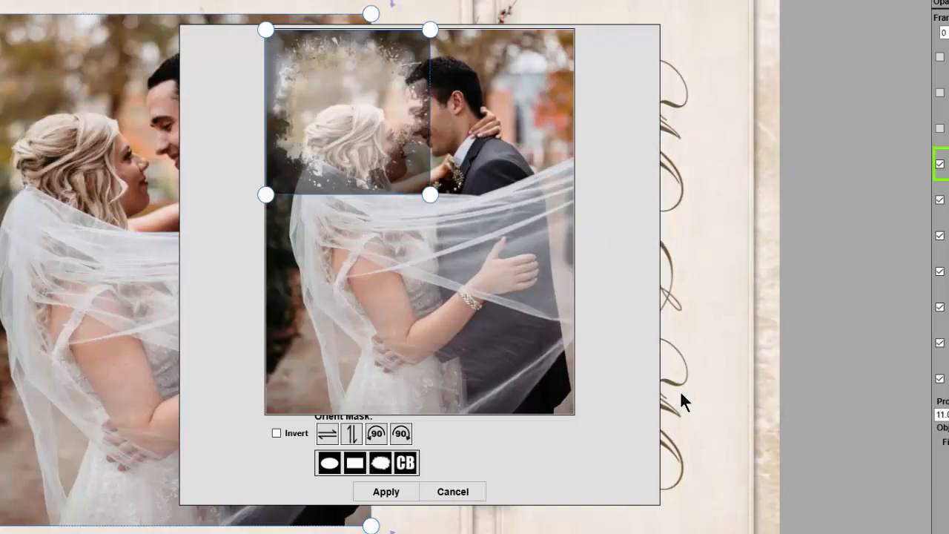
- Enlarge the mask, place it over the couple's heads and upper bodies, and apply the cutout
drag(430, 194, 527, 331)
drag(490, 290, 478, 199)
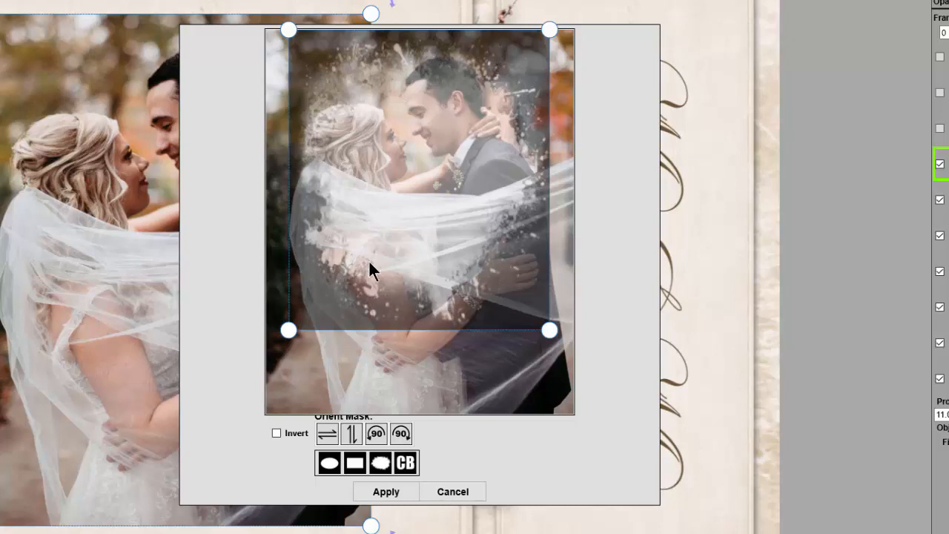
click(390, 493)
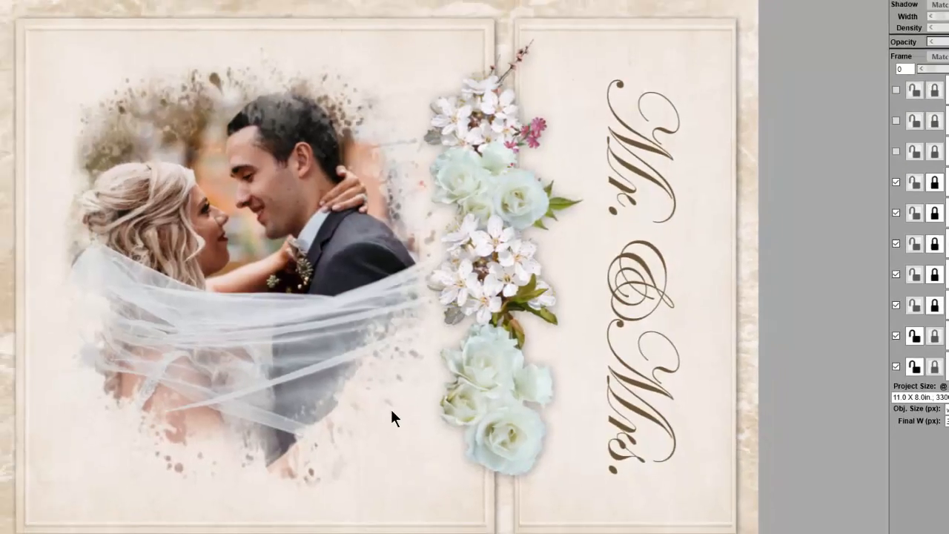
- Enlarge the masked couple photo to about 1854 × 2134 px and position it on the wide panel beside the flowers
click(289, 298)
drag(323, 292, 301, 275)
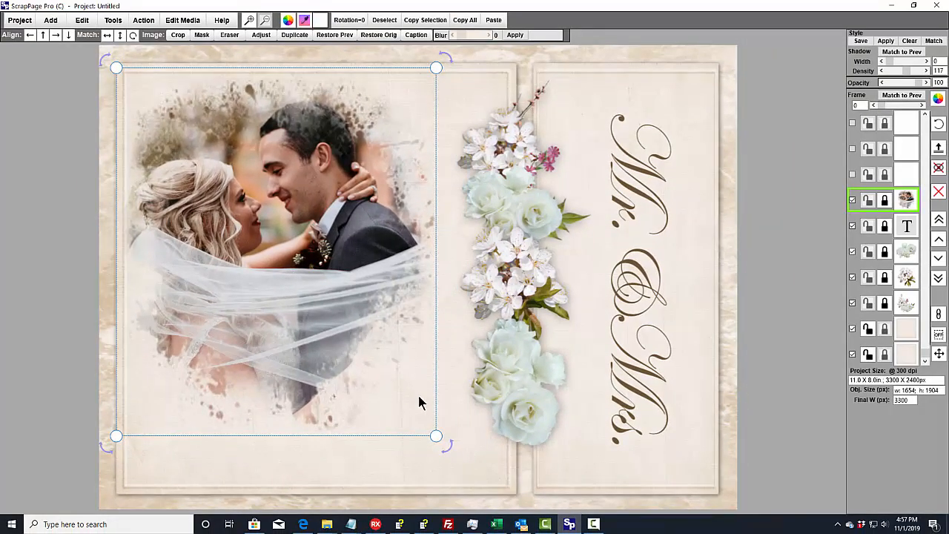
drag(437, 438, 477, 485)
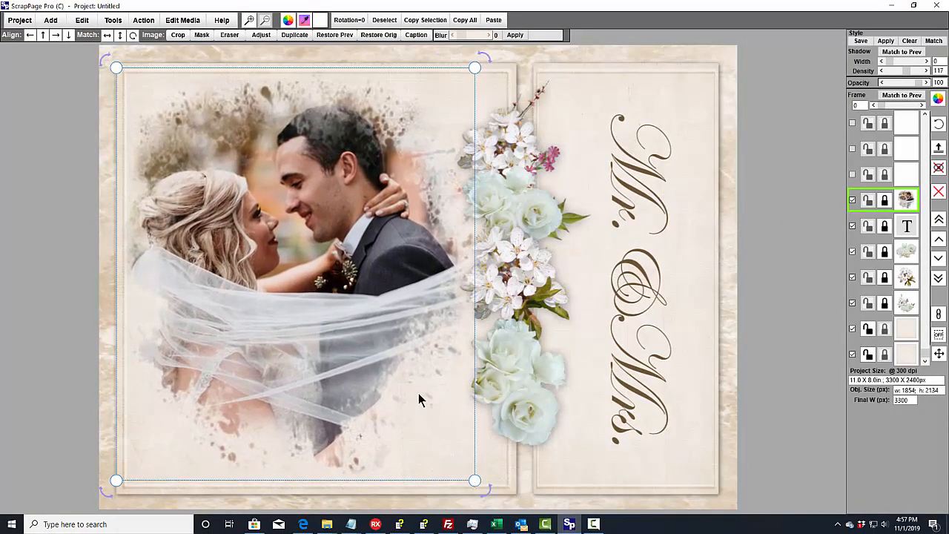
drag(418, 393, 416, 402)
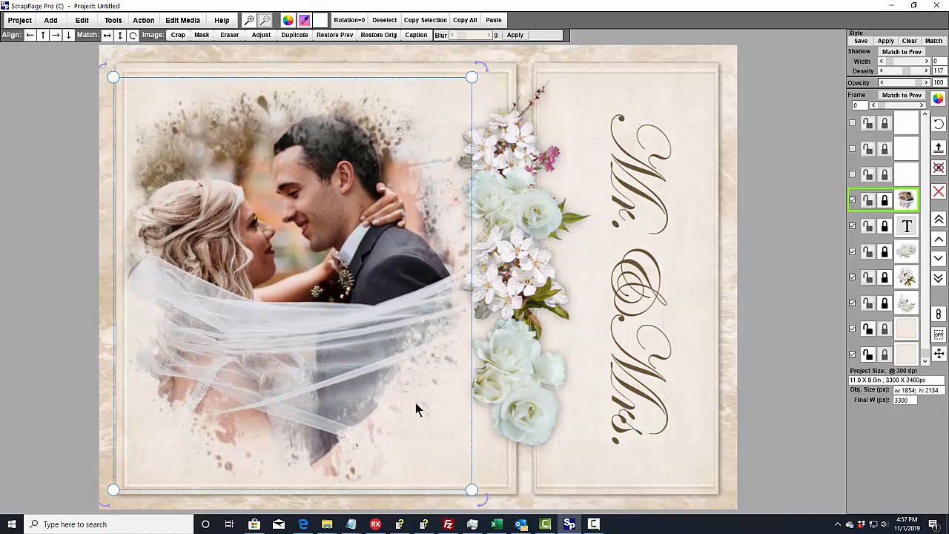
click(522, 49)
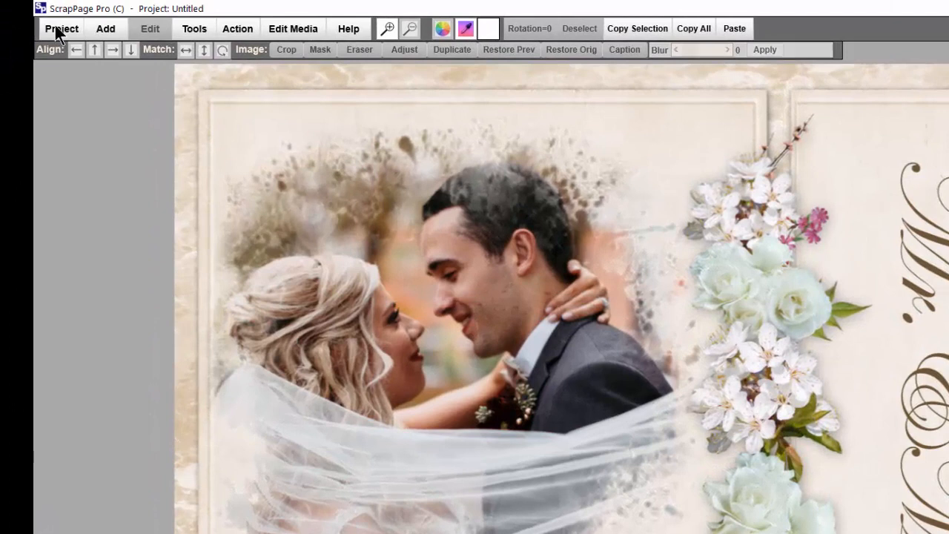
click(56, 28)
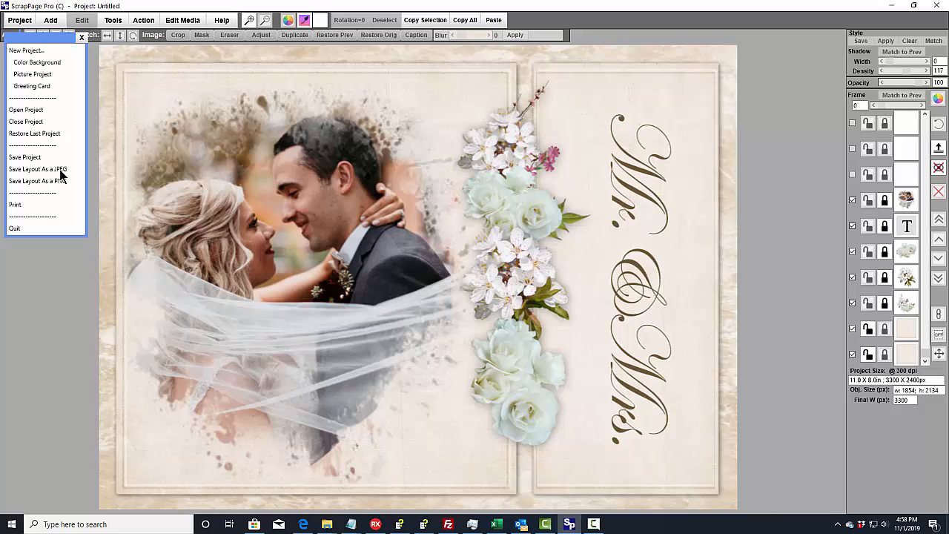
click(81, 36)
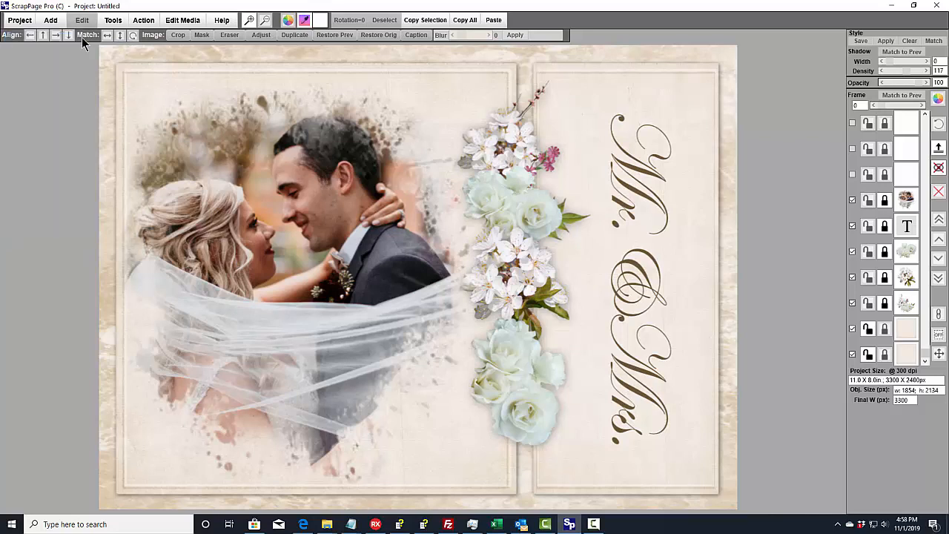